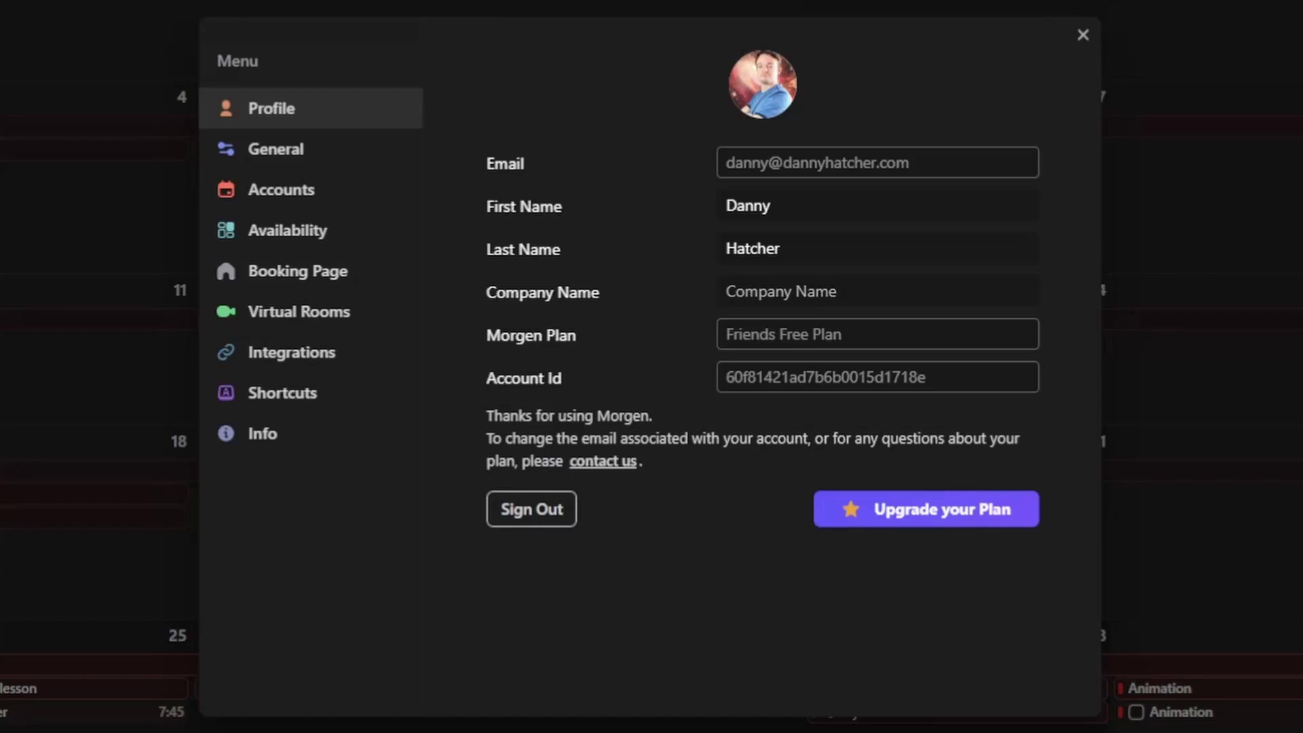
- Open the Google account in Accounts settings and scroll through its calendar list
left_click(262, 204)
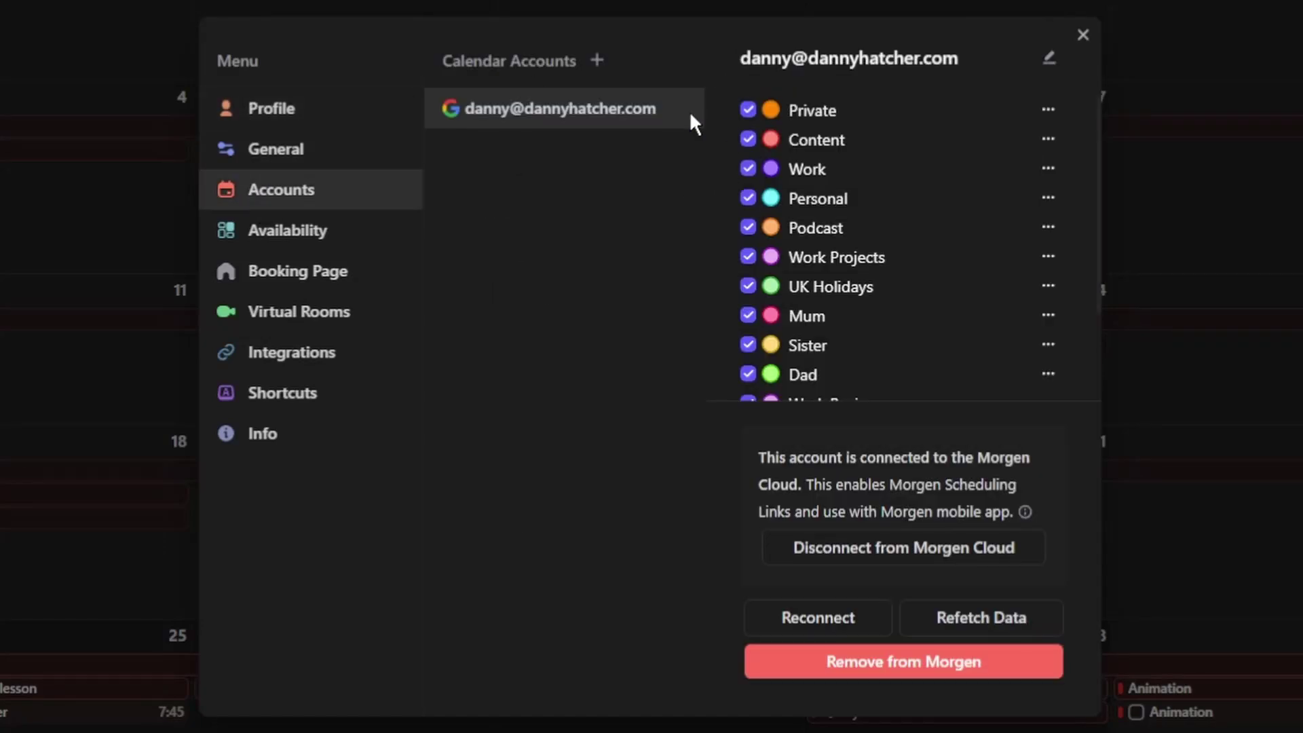
left_click(536, 125)
scroll(875, 230, "down", 2)
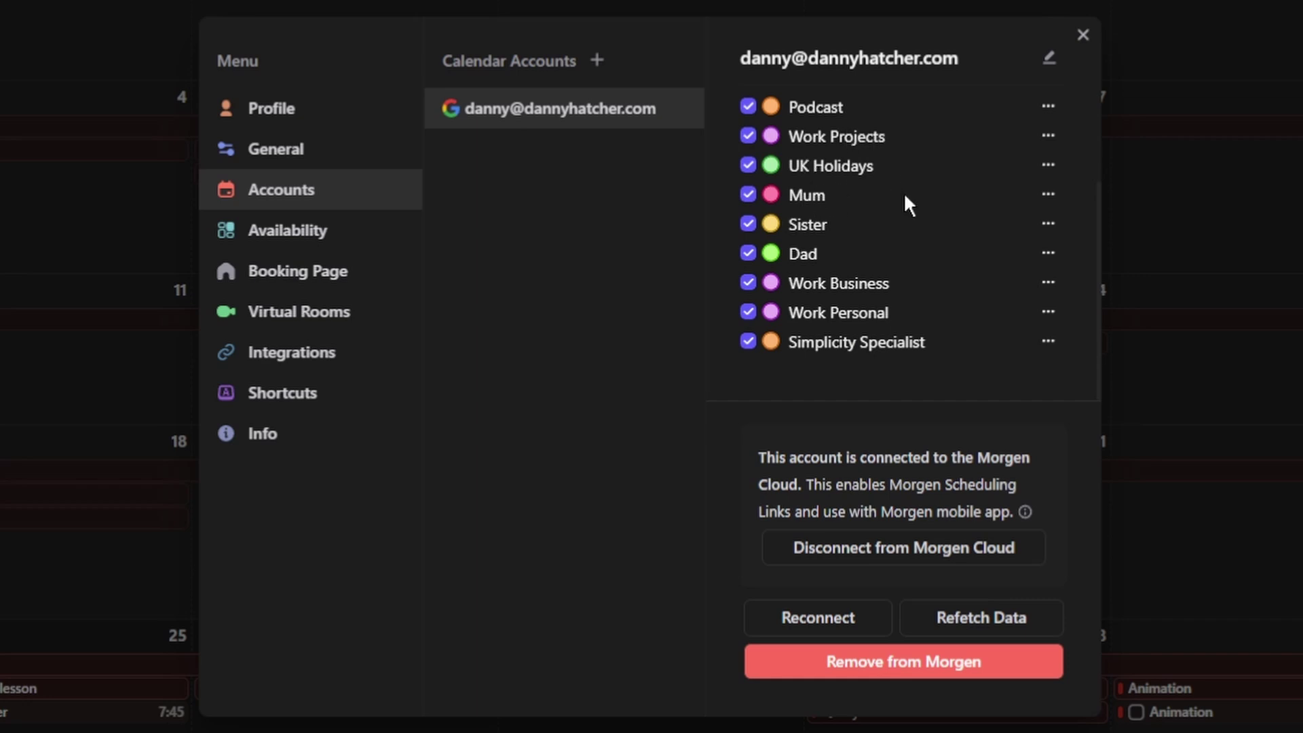
scroll(848, 190, "up", 2)
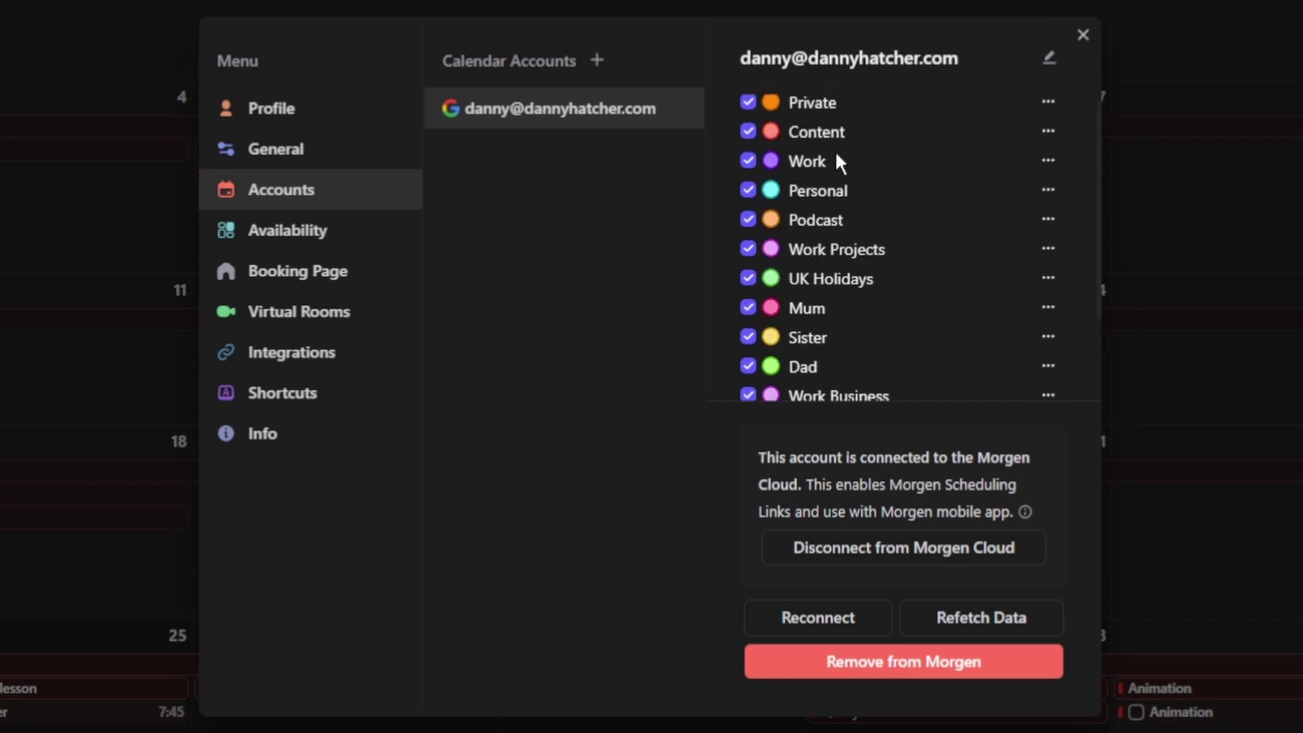
scroll(855, 219, "up", 1)
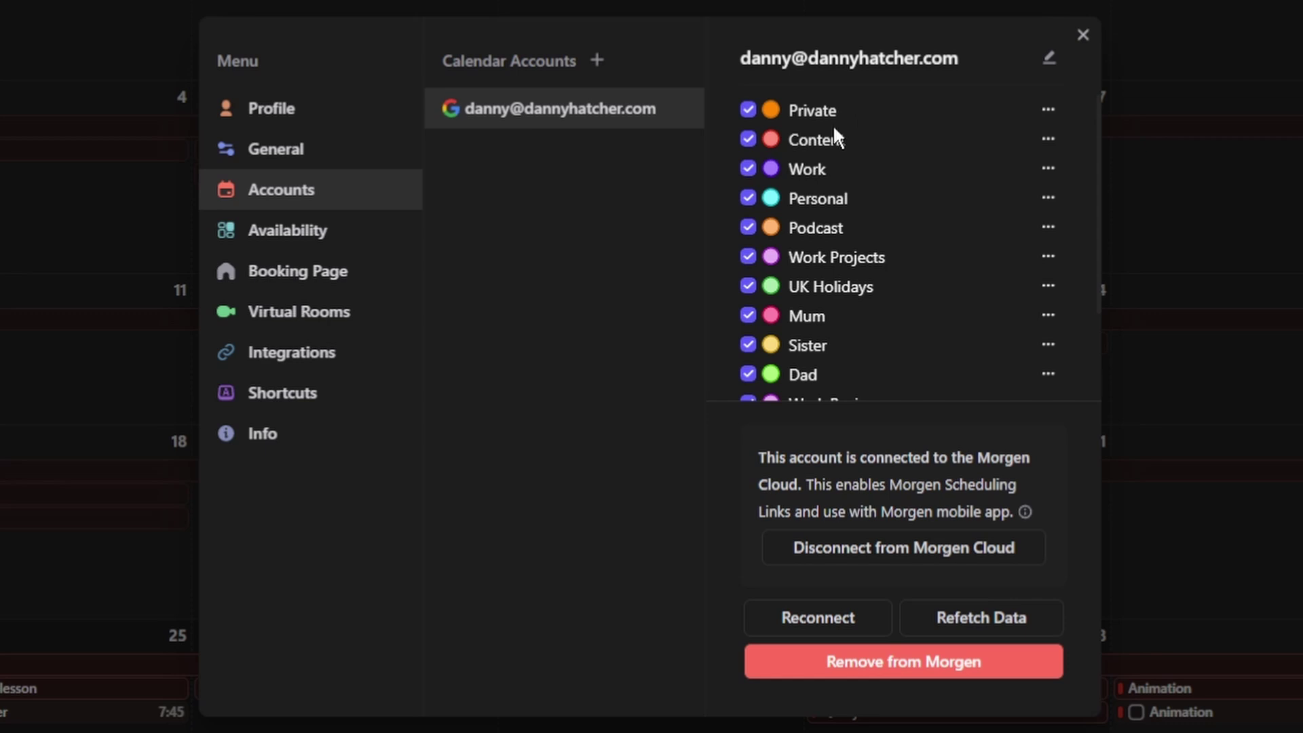
- Inspect the Work calendar's Calendar Color options and dismiss them unchanged
left_click(1050, 171)
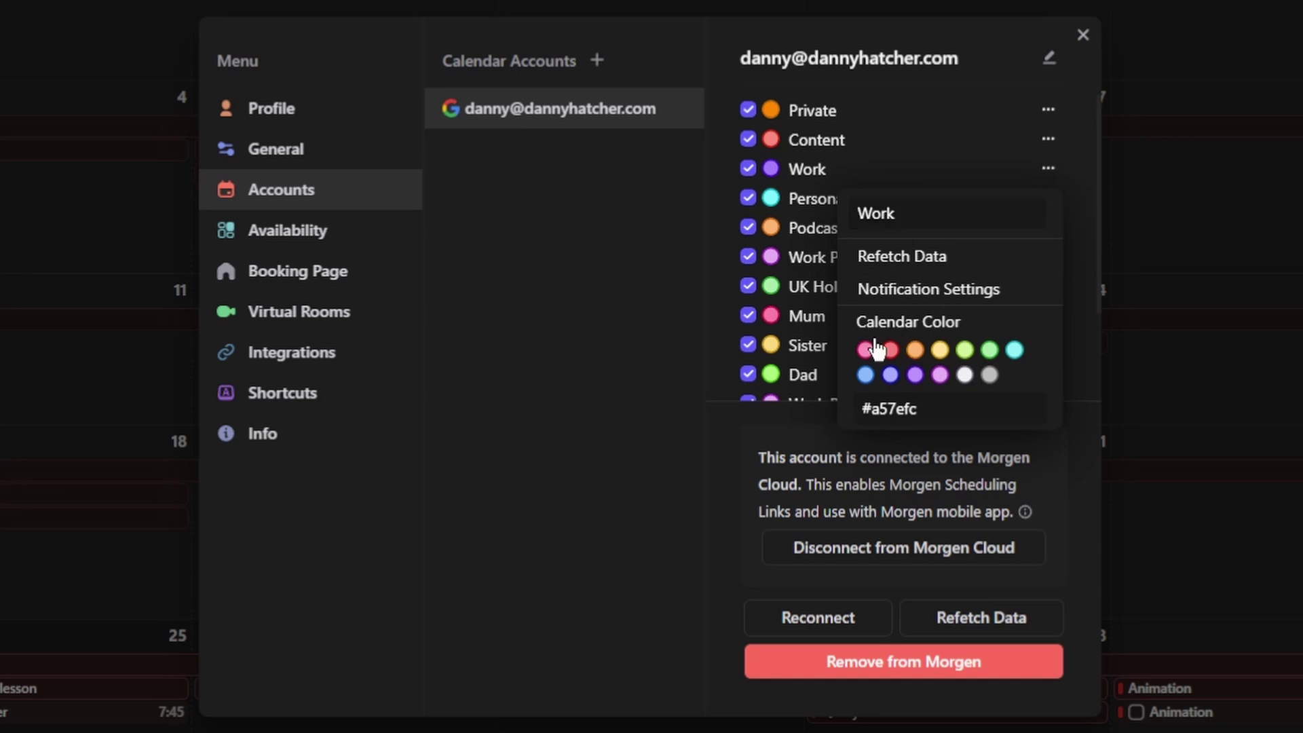
left_click(930, 145)
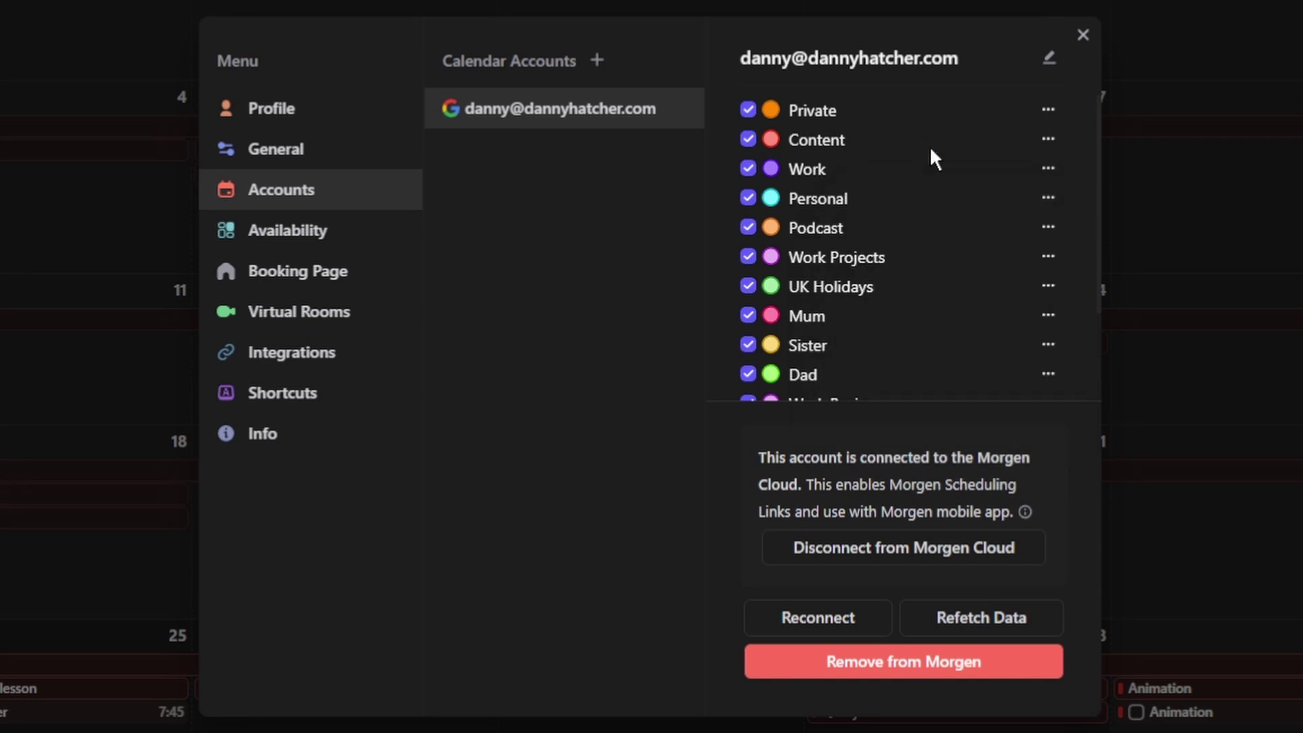
scroll(932, 156, "down", 3)
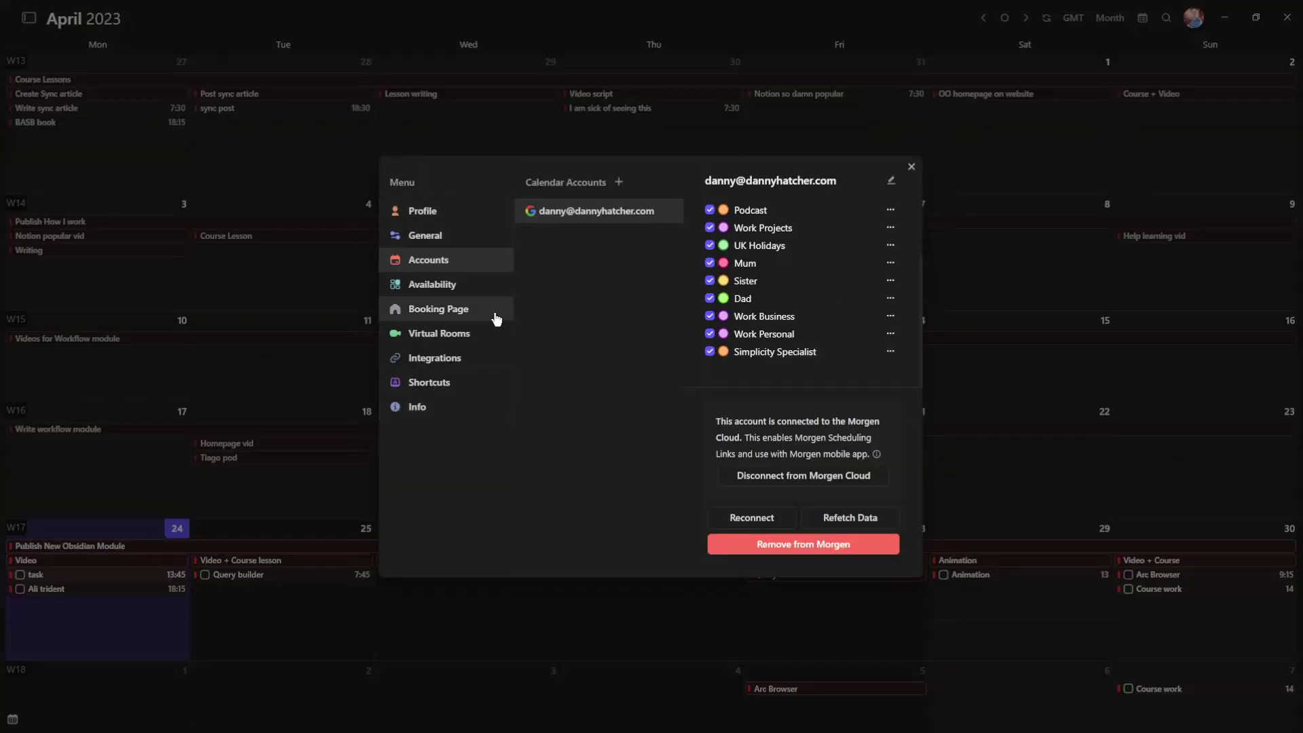
- Close settings, flip from April to May and back, and show the calendar list dropdown
left_click(787, 138)
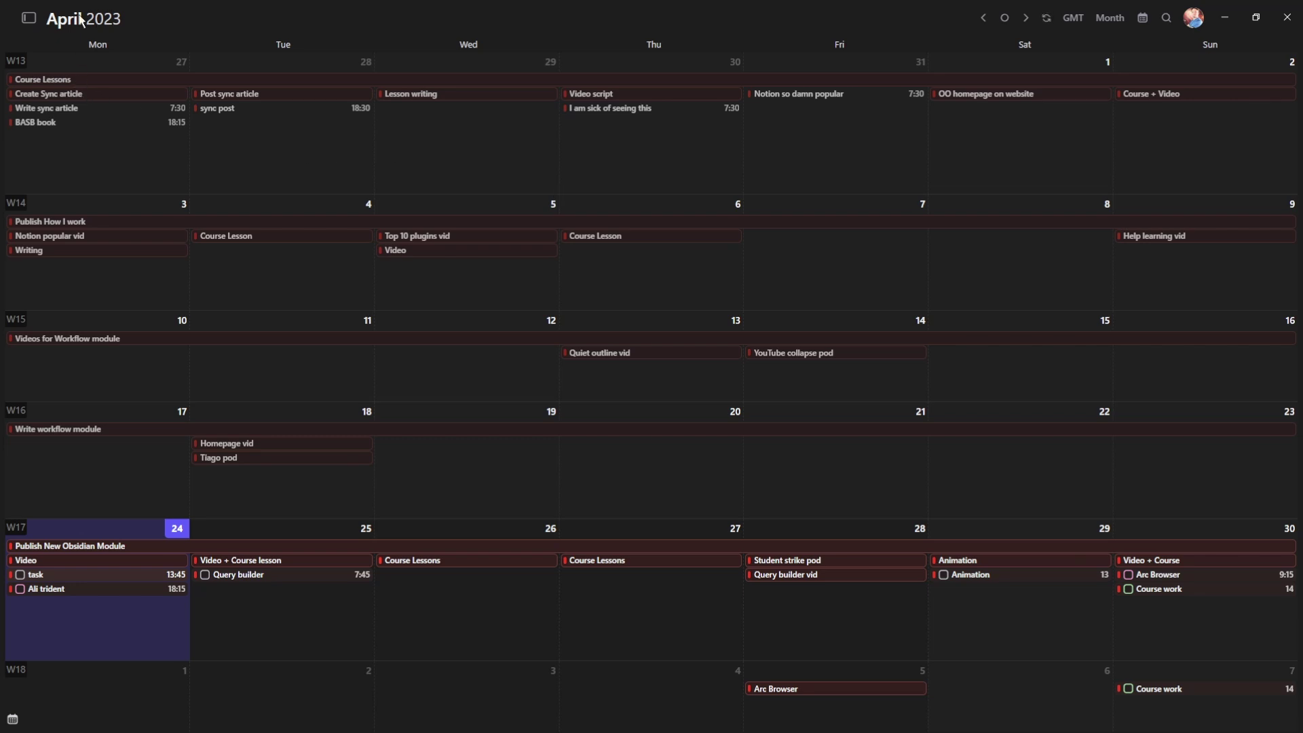
scroll(83, 30, "down", 5)
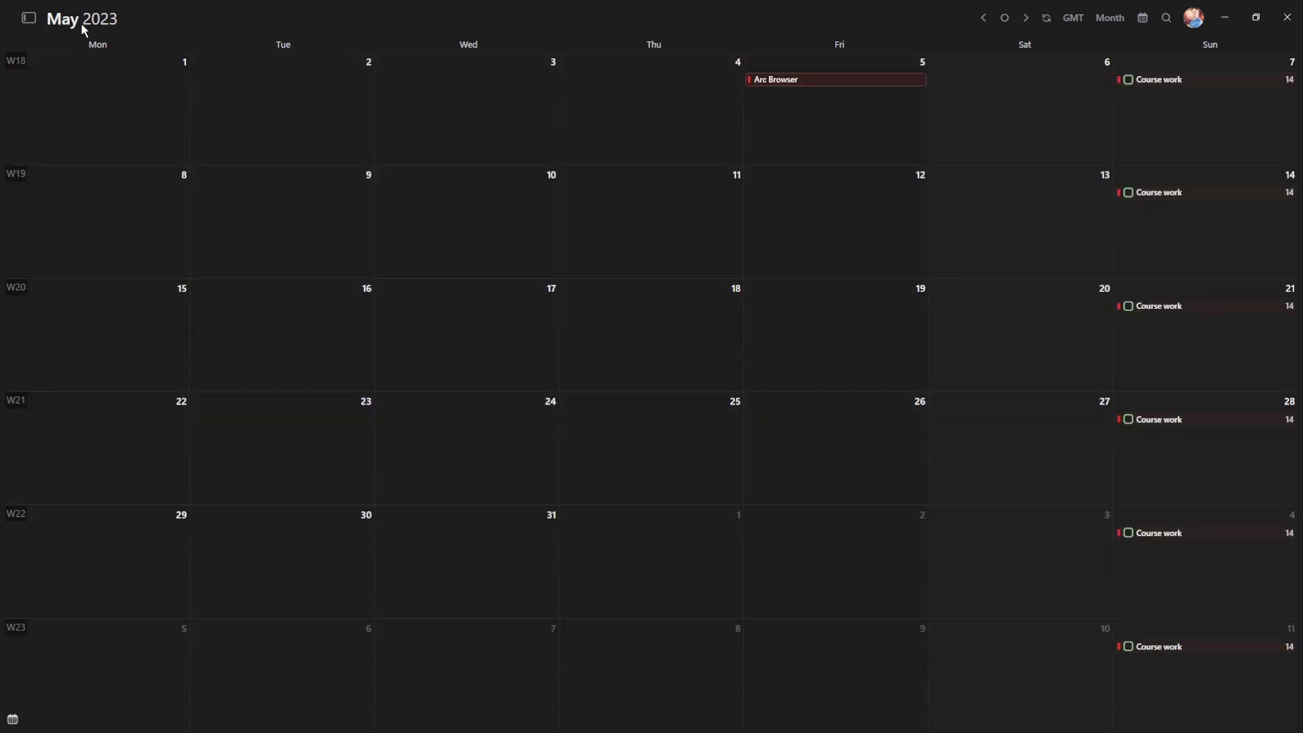
scroll(83, 30, "up", 10)
scroll(83, 30, "down", 2)
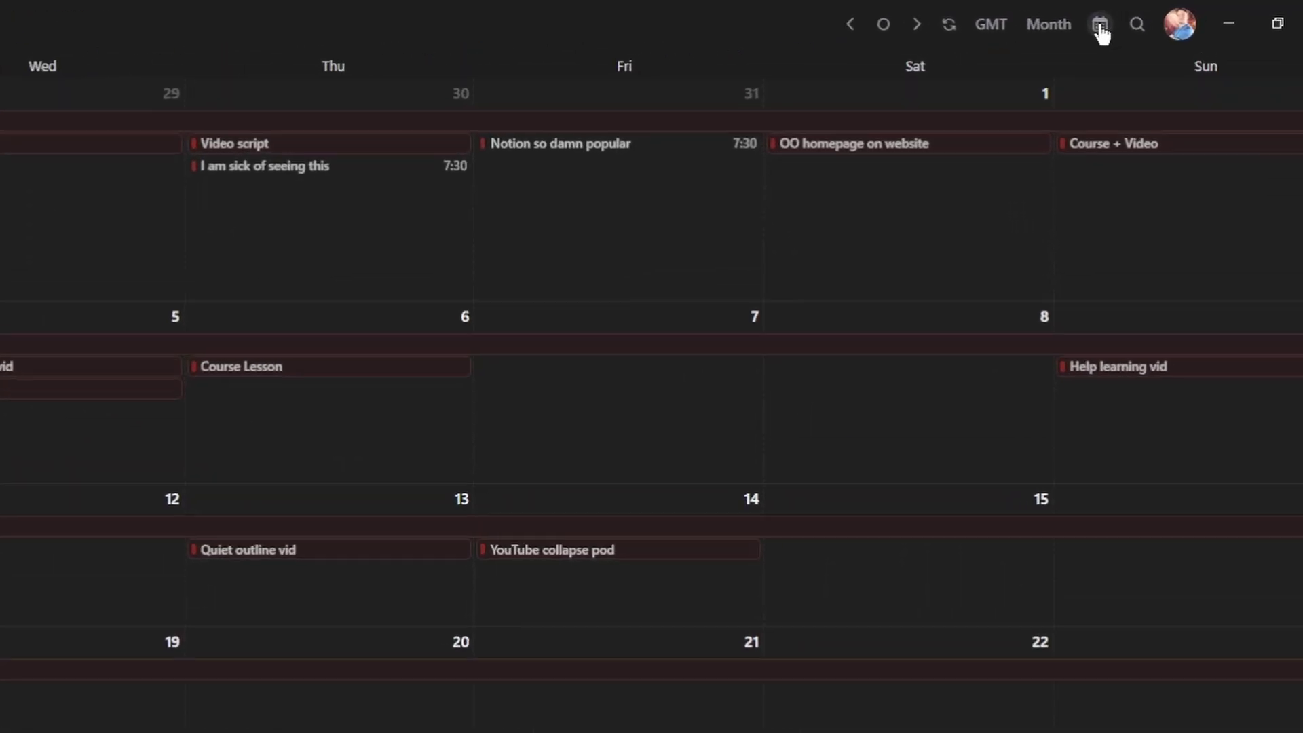
left_click(1101, 27)
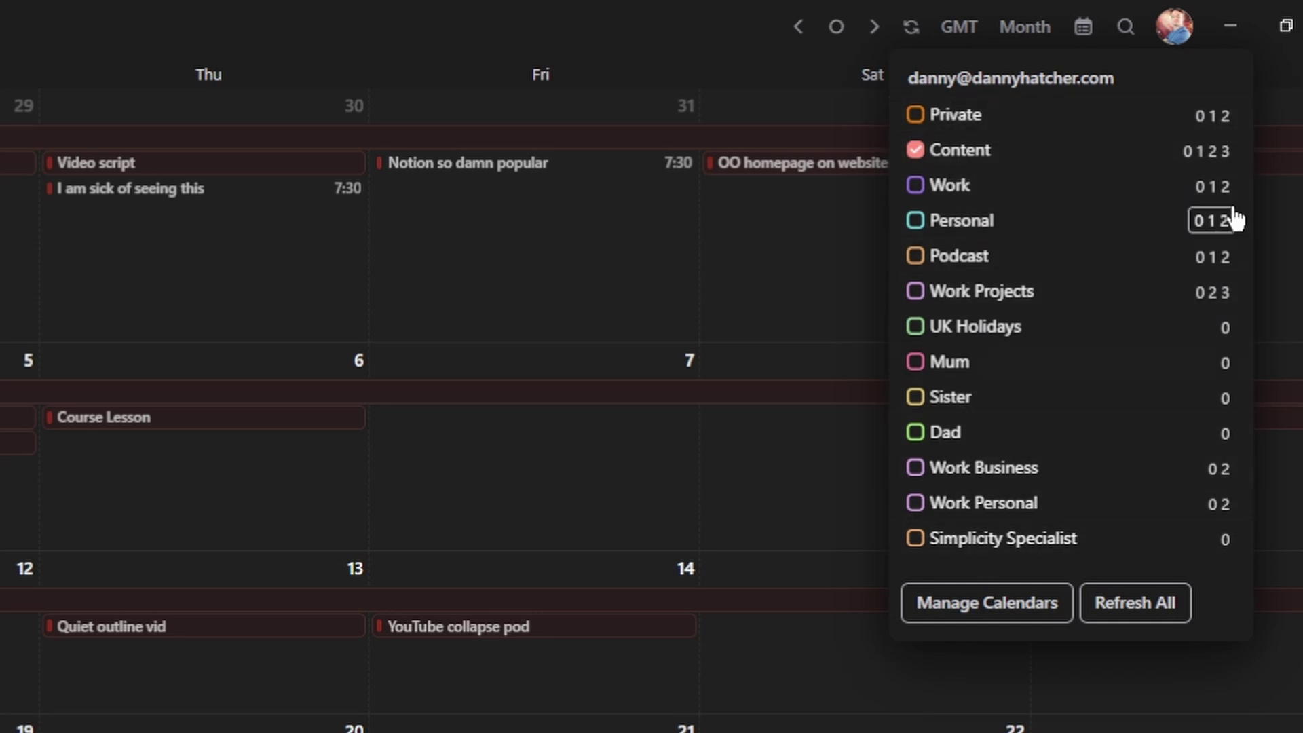
- Remove view 3 from the Work Projects calendar's view numbers
left_click(1207, 151)
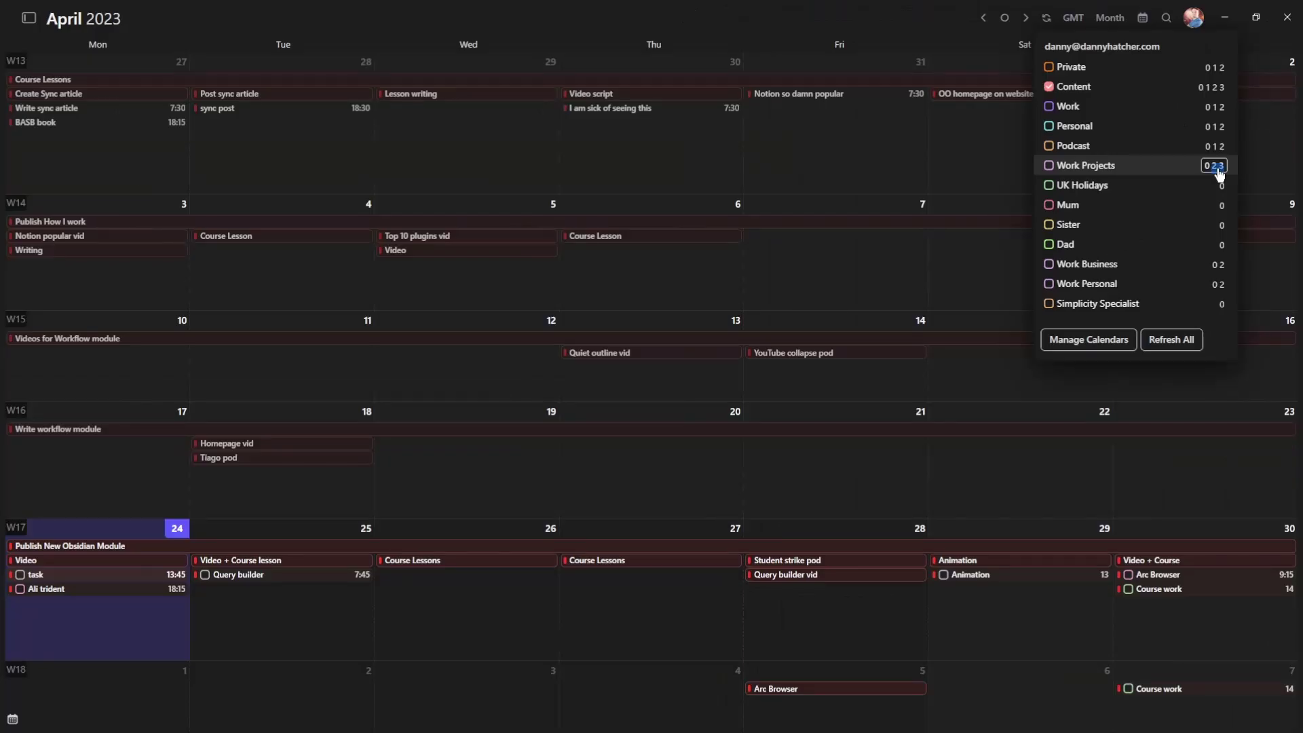
left_click(1220, 174)
left_click(1217, 235)
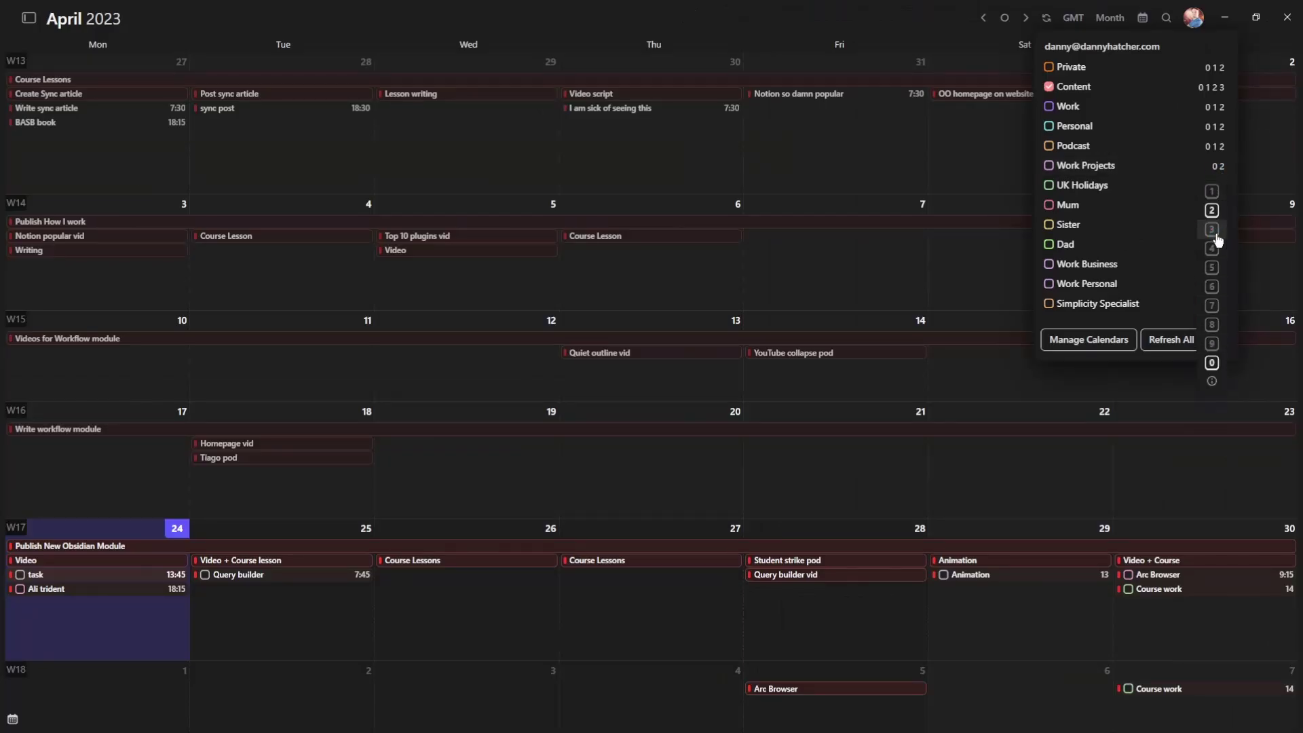
- View Monday 24 April as a single day, then return to the April month view
left_click(178, 535)
left_click(178, 531)
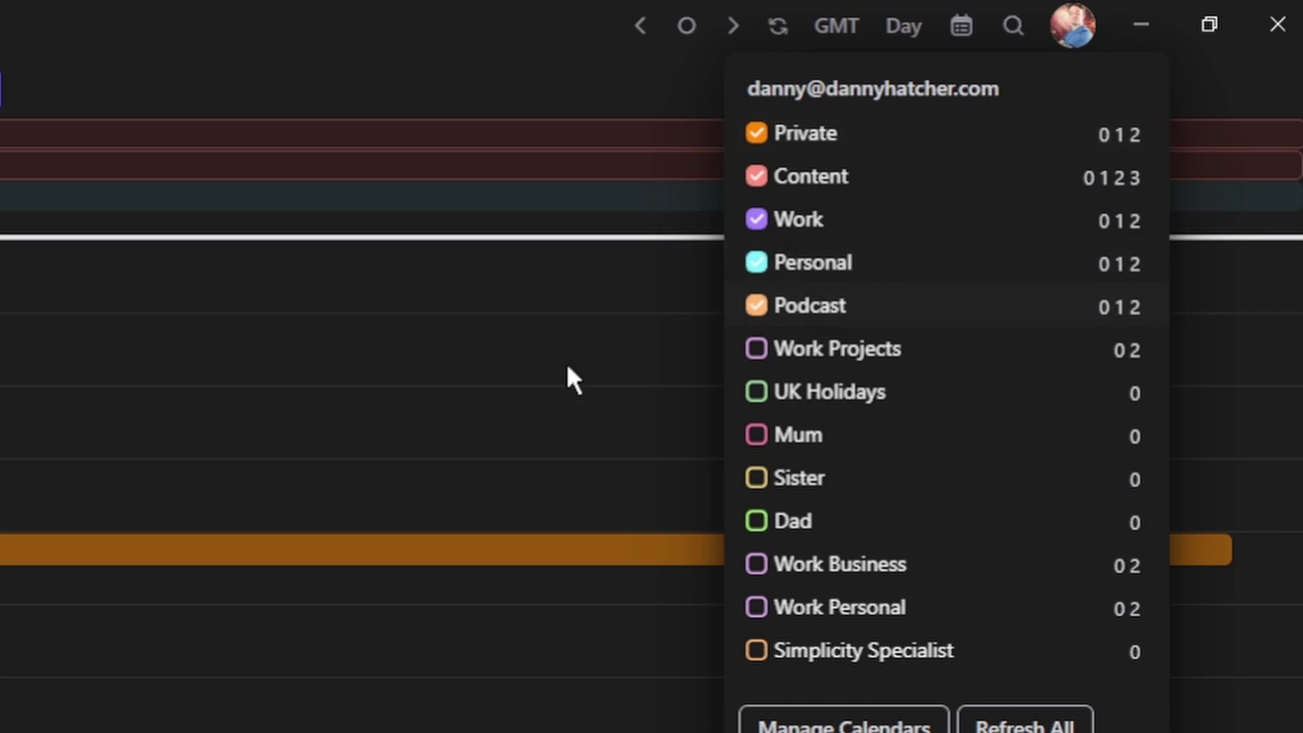
left_click(442, 406)
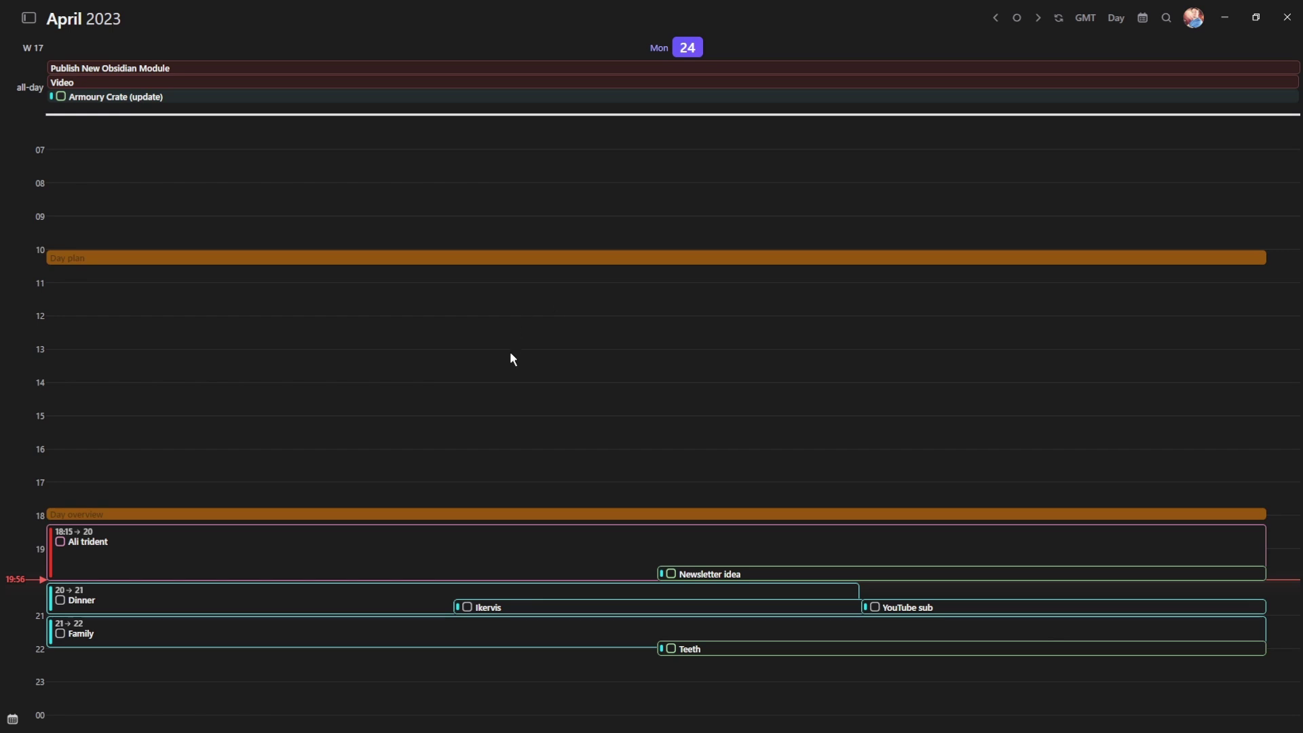
key("m")
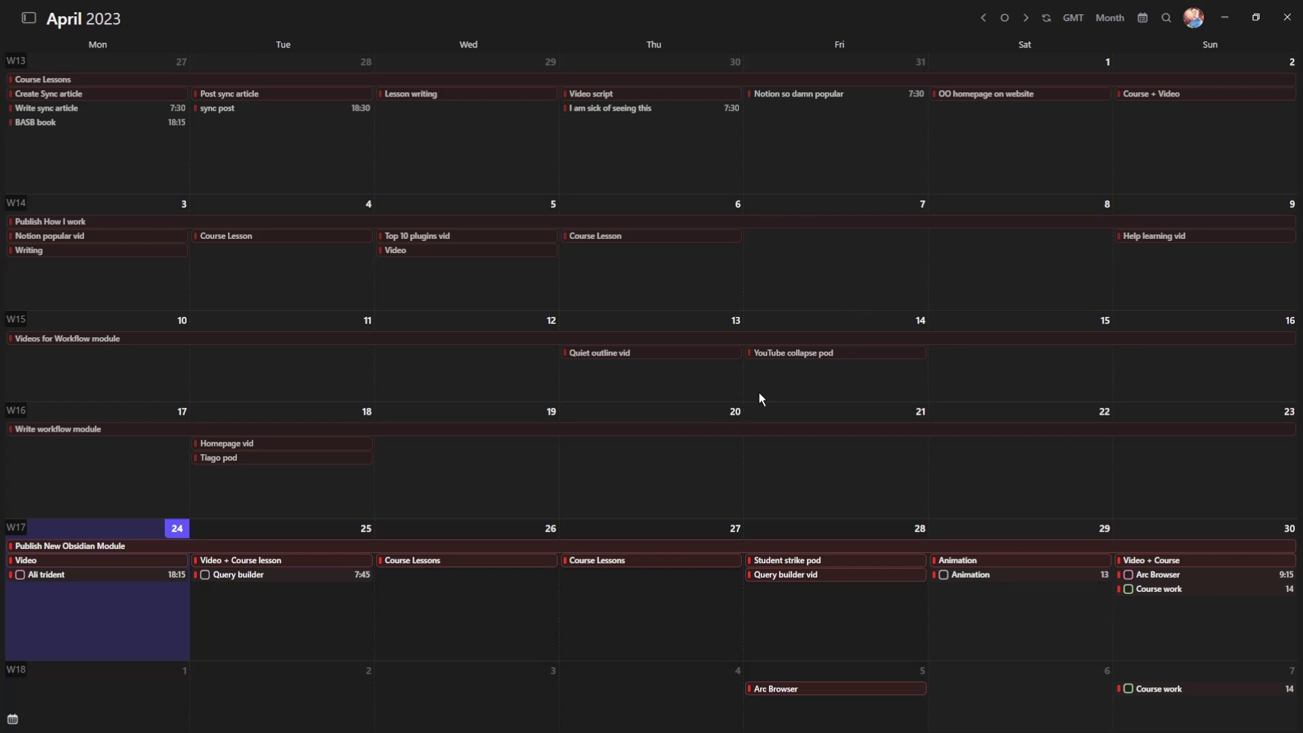
- Assign view 3 back to the Work Projects calendar
left_click(1194, 17)
mouse_move(1220, 162)
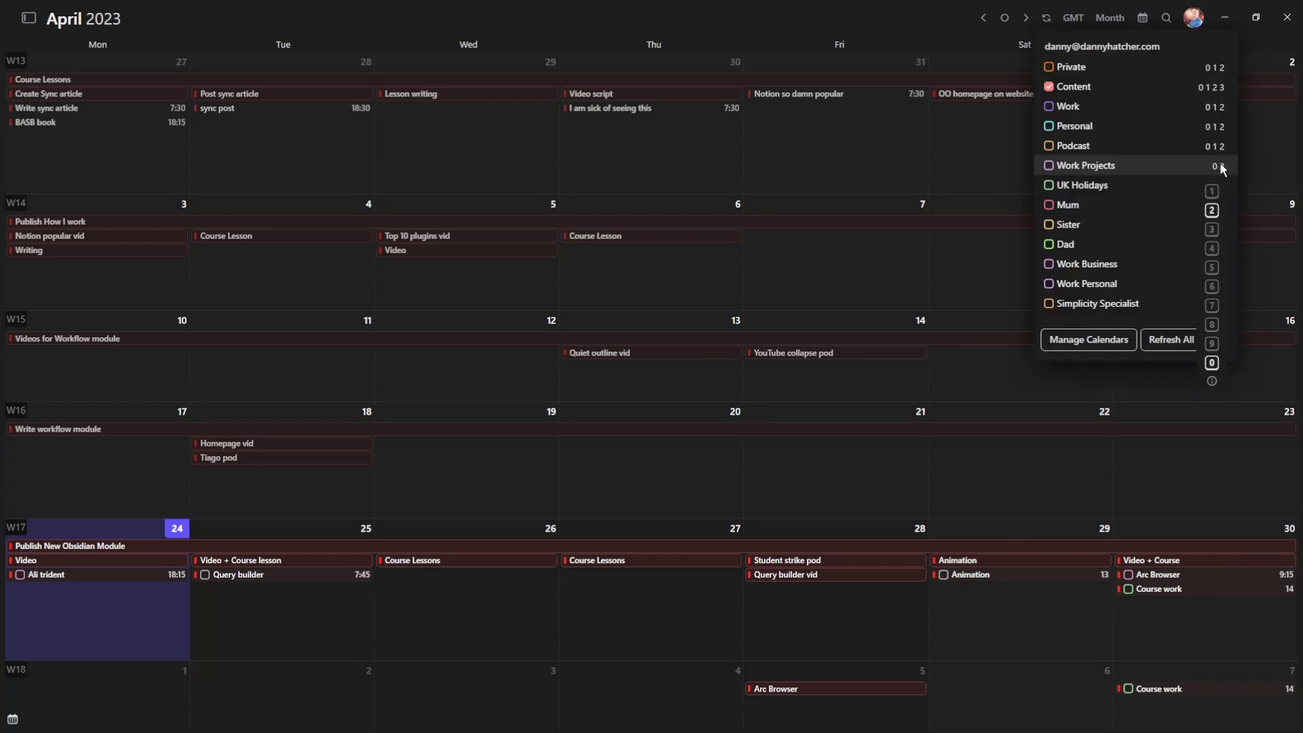
left_click(1215, 230)
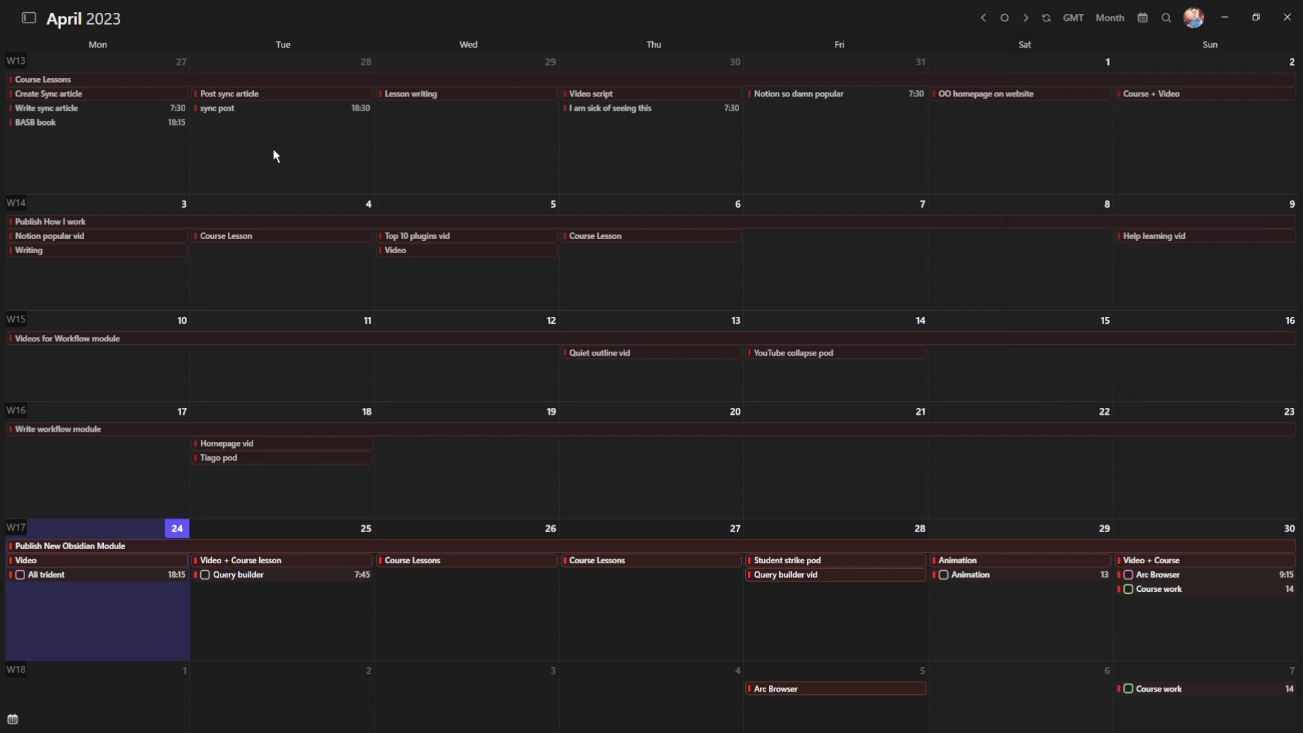
left_click(57, 78)
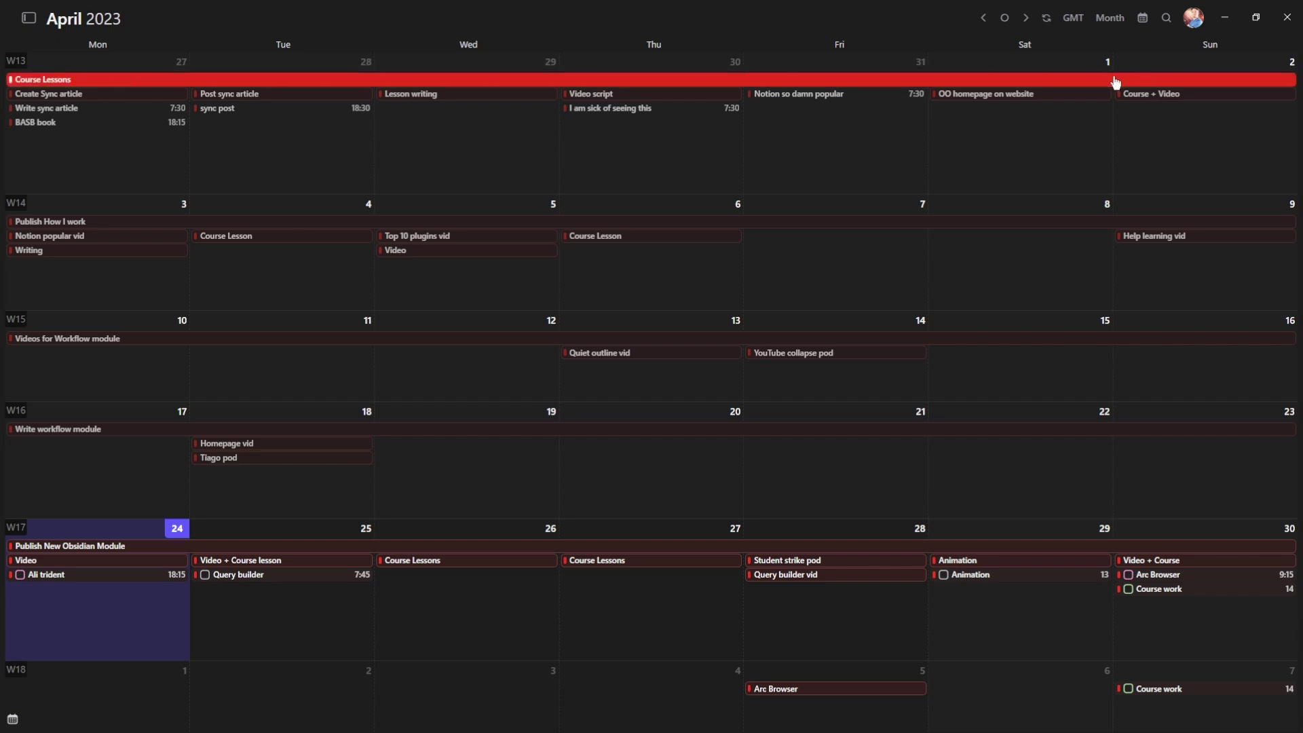
left_click(942, 224)
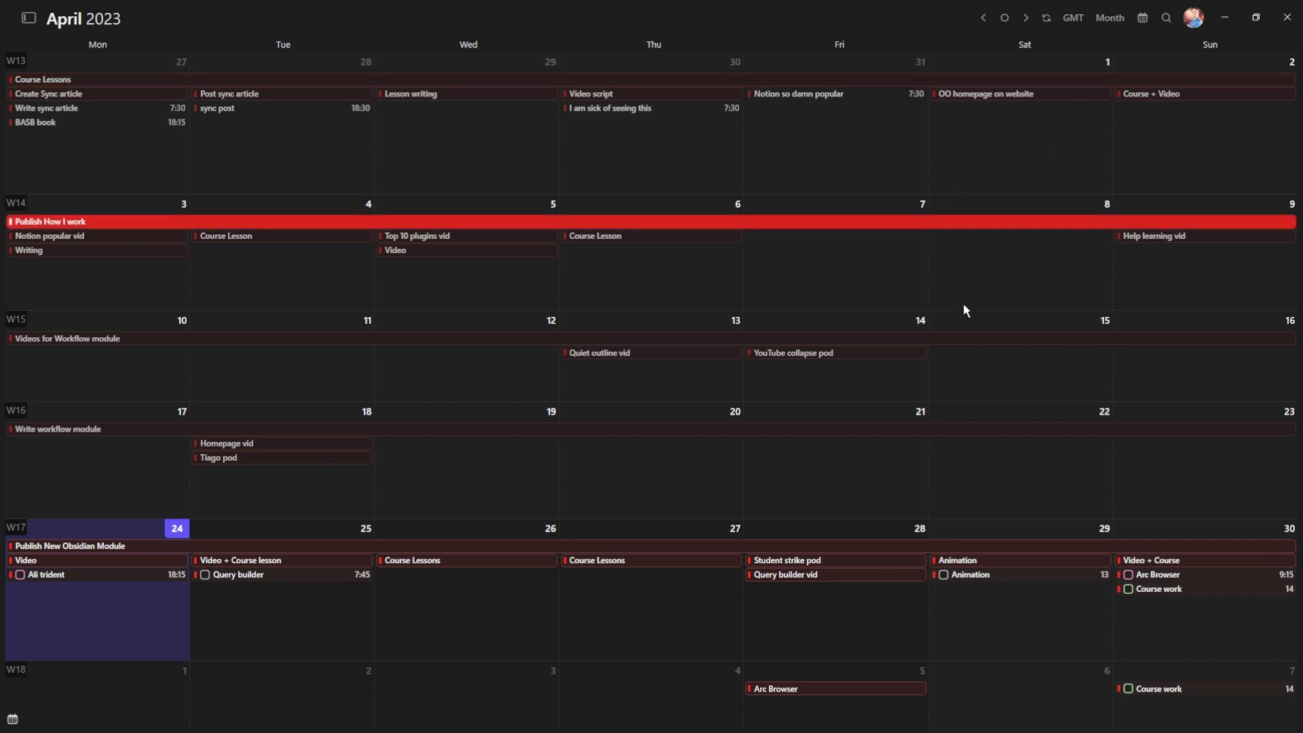
left_click(977, 431)
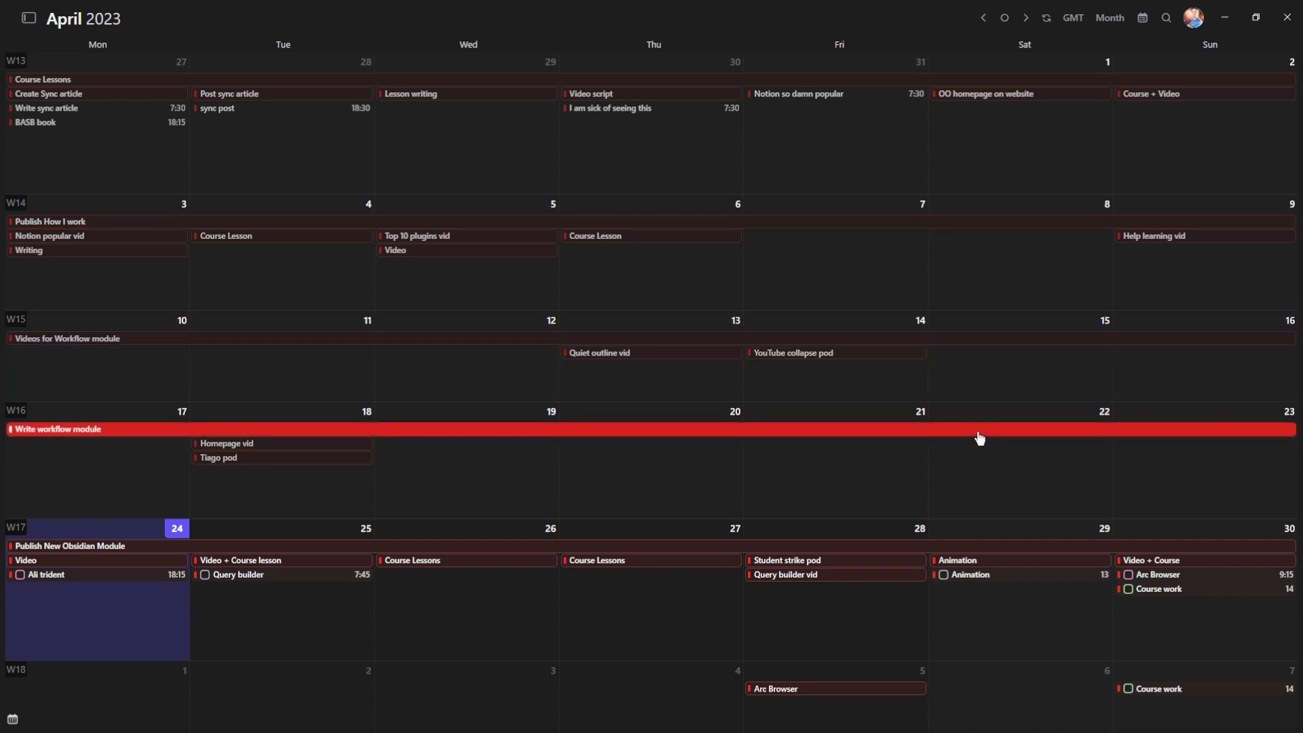
left_click(107, 97)
left_click(223, 96)
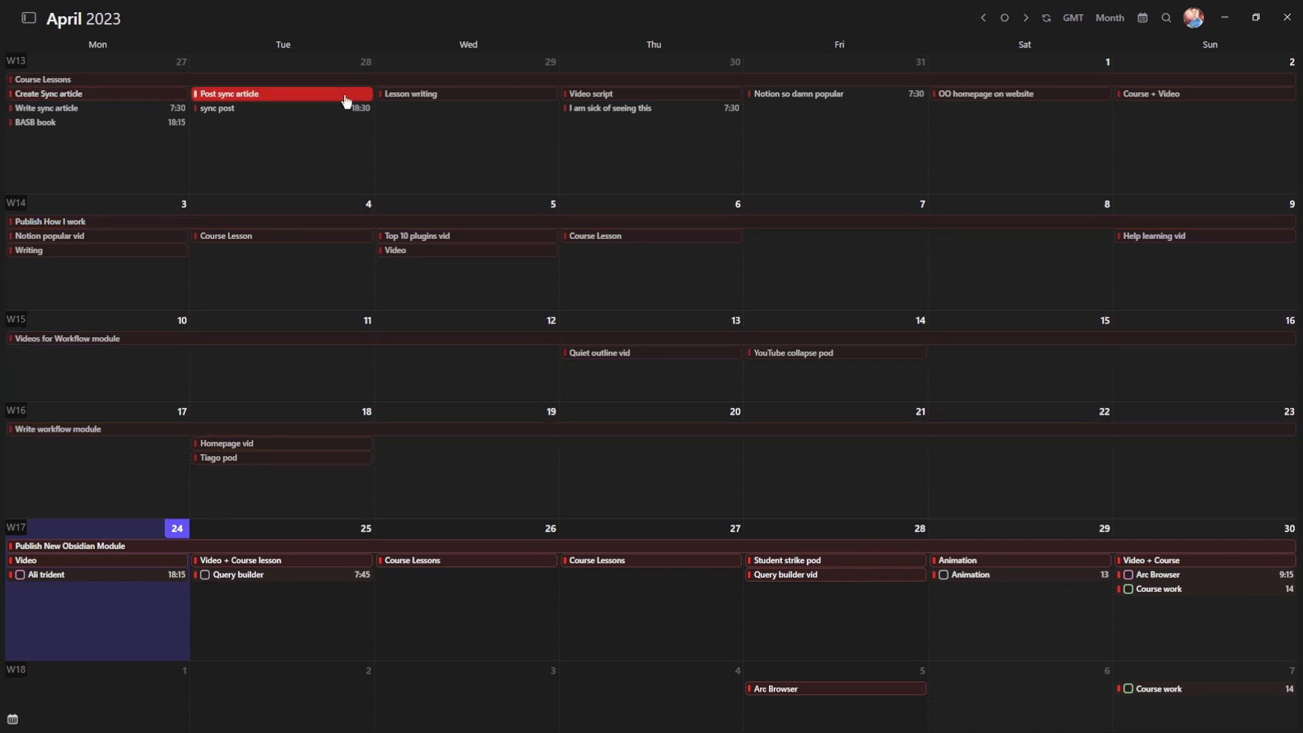
left_click(445, 95)
left_click(649, 99)
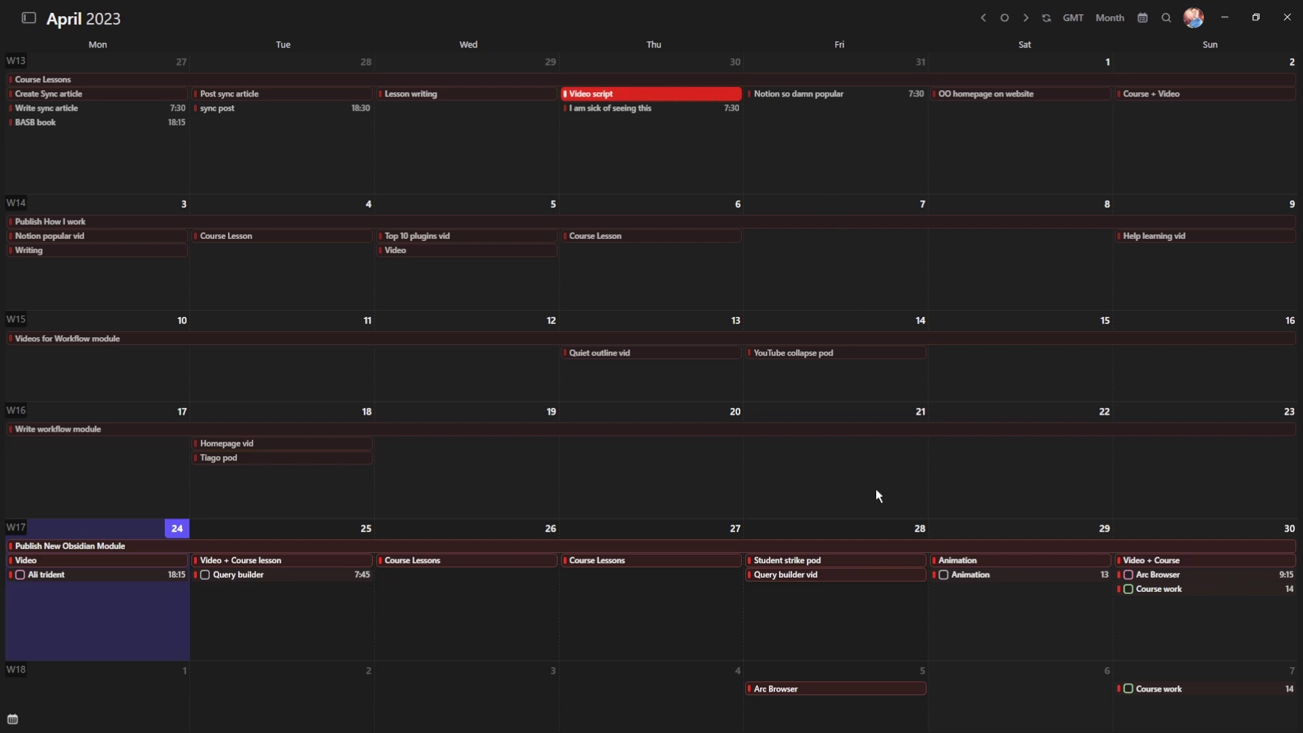
left_click(825, 561)
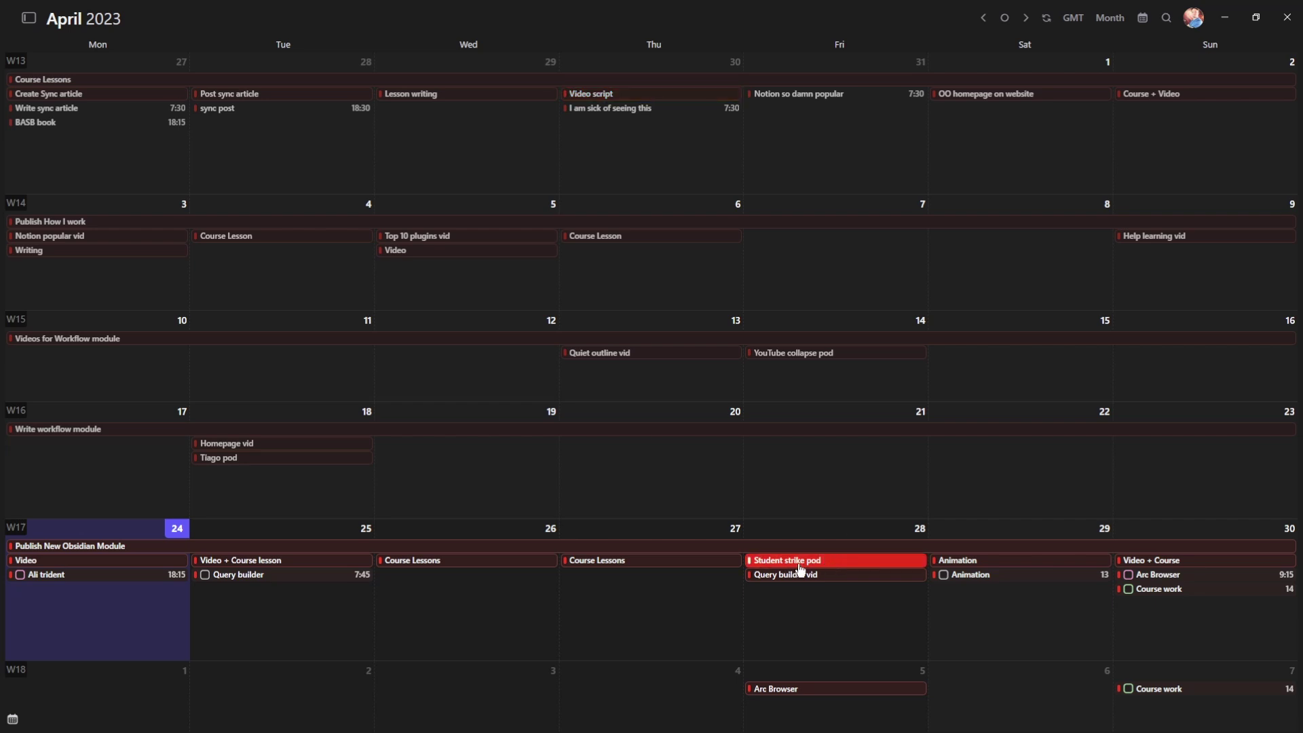
left_click(829, 581)
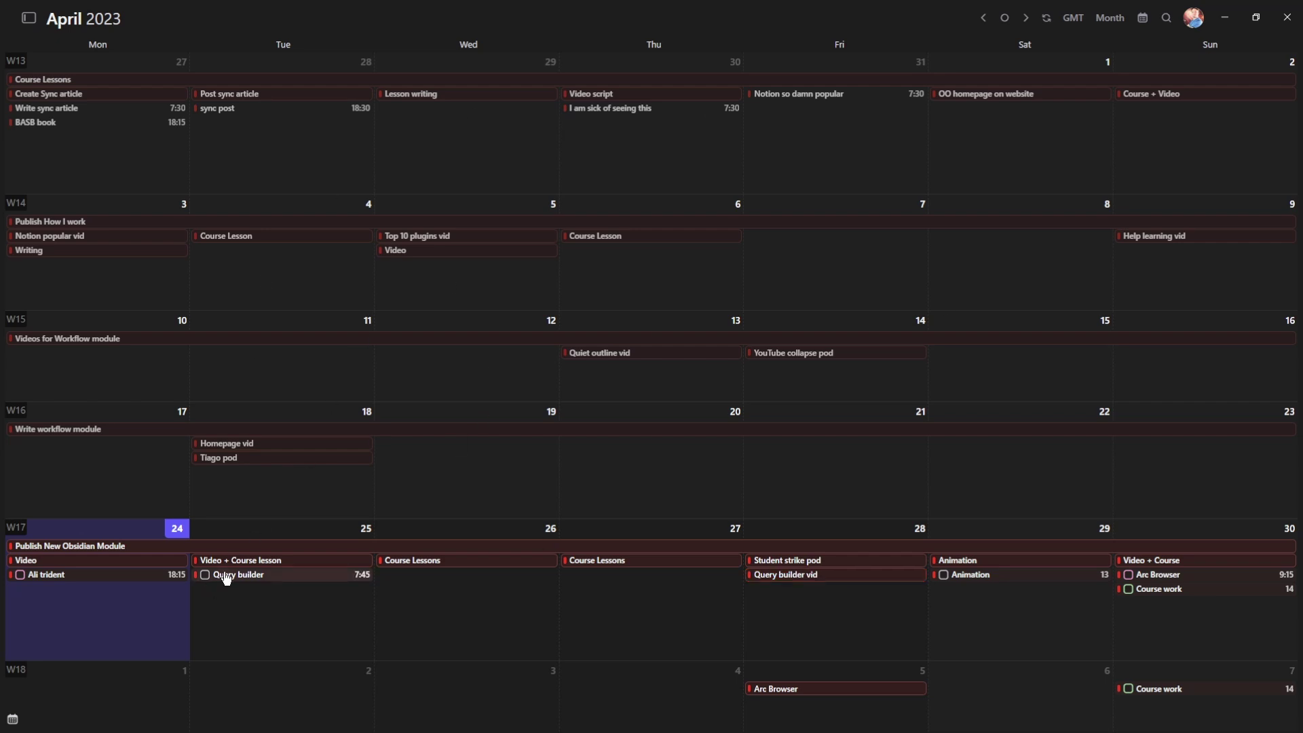
left_click(259, 577)
- Switch to the April 24–30 week view and show the task sidebar with Inbox and lists
key("w")
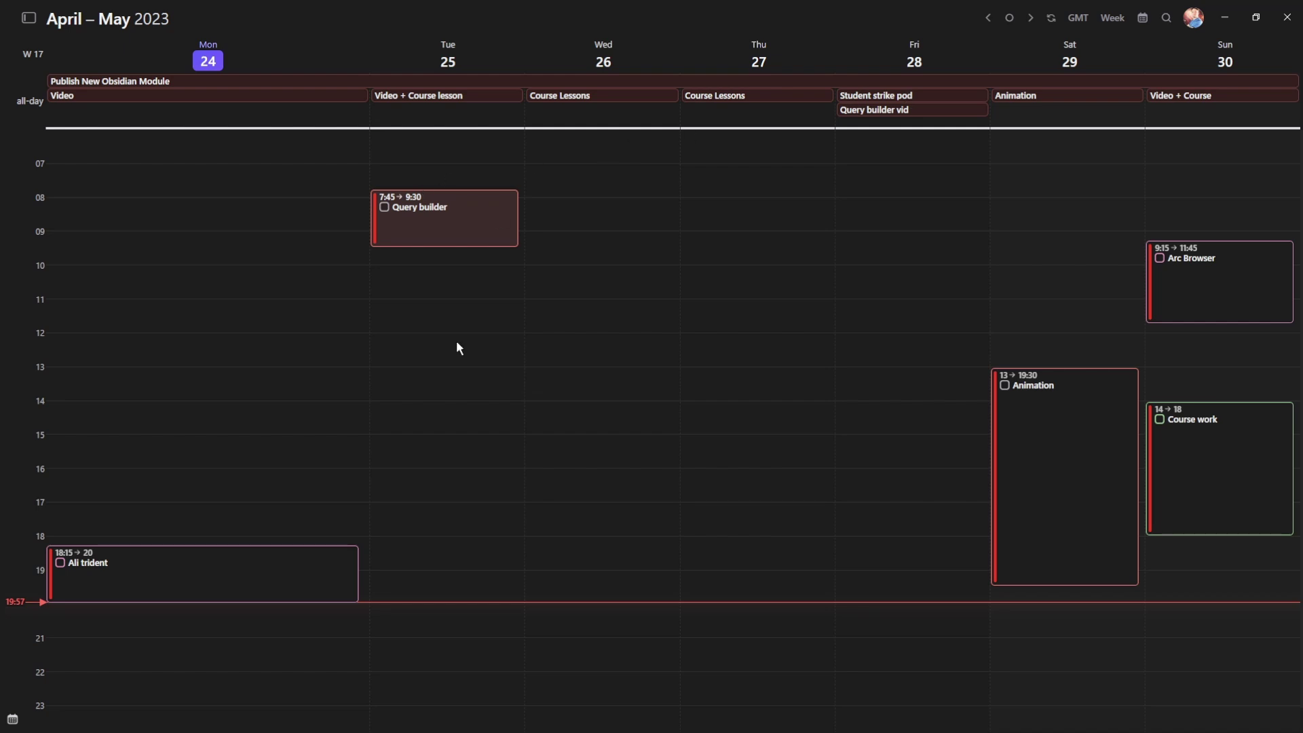
key("ctrl+b")
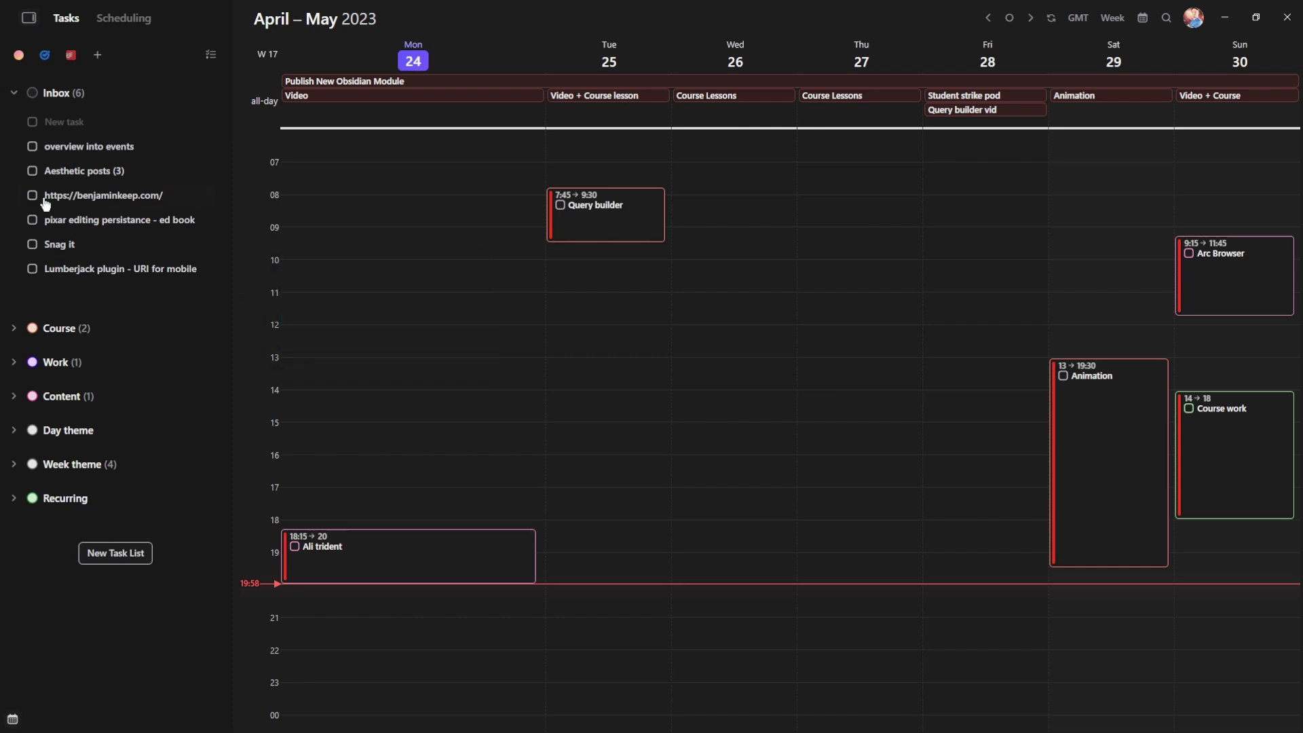
- Expand the Content task list, then return to the April 2023 month view
left_click(26, 398)
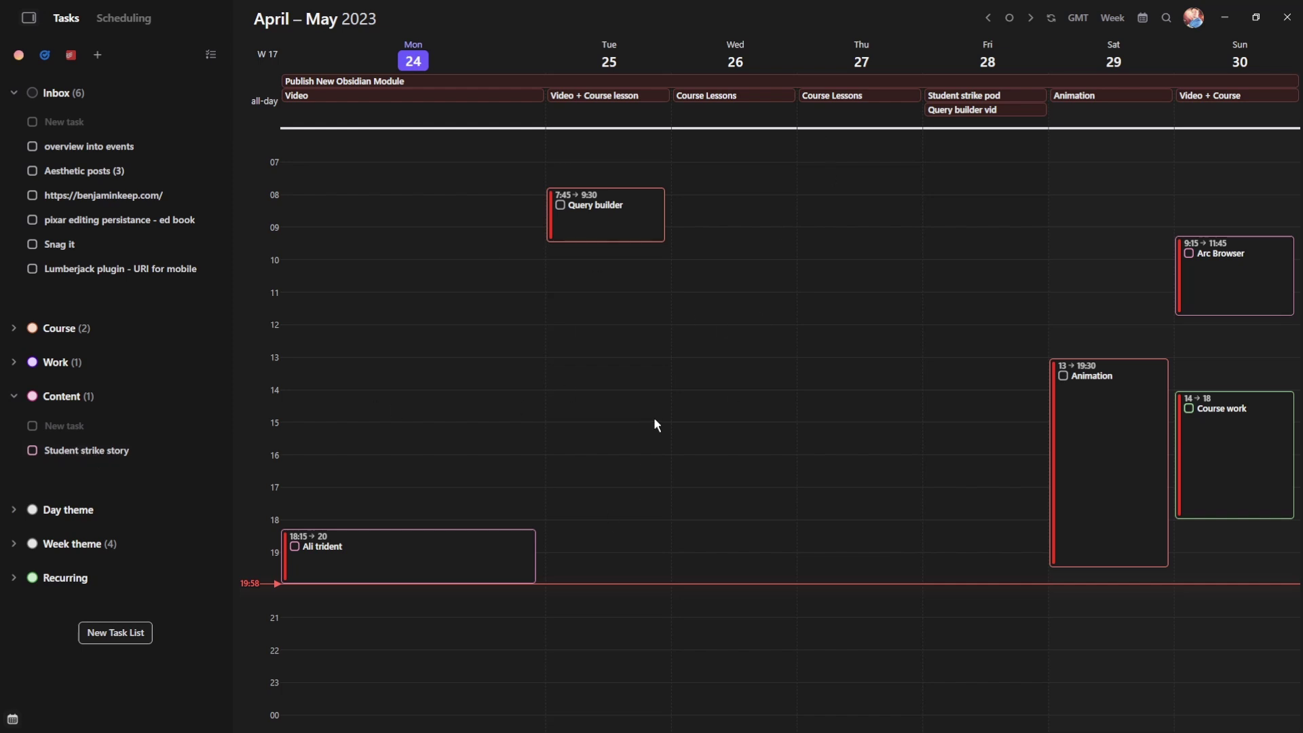
key("m")
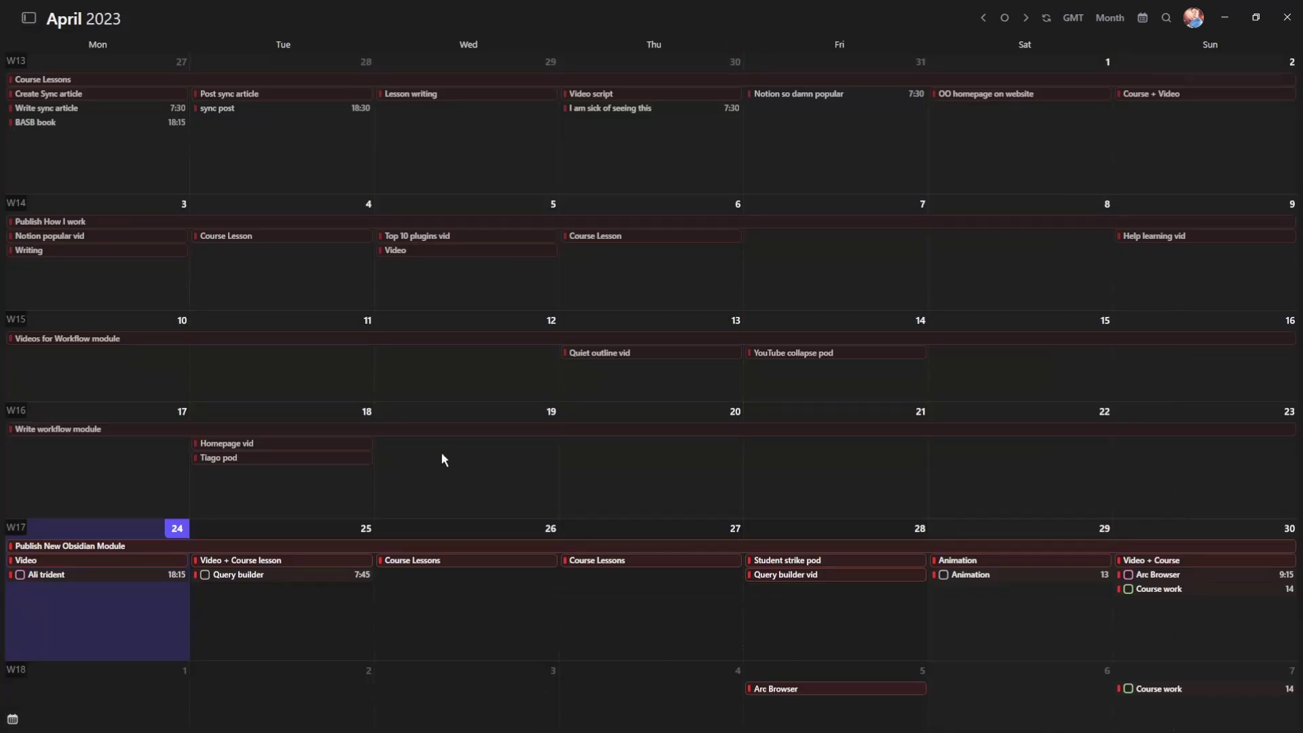
key("j")
key("k")
key("k")
key("j")
left_click(12, 719)
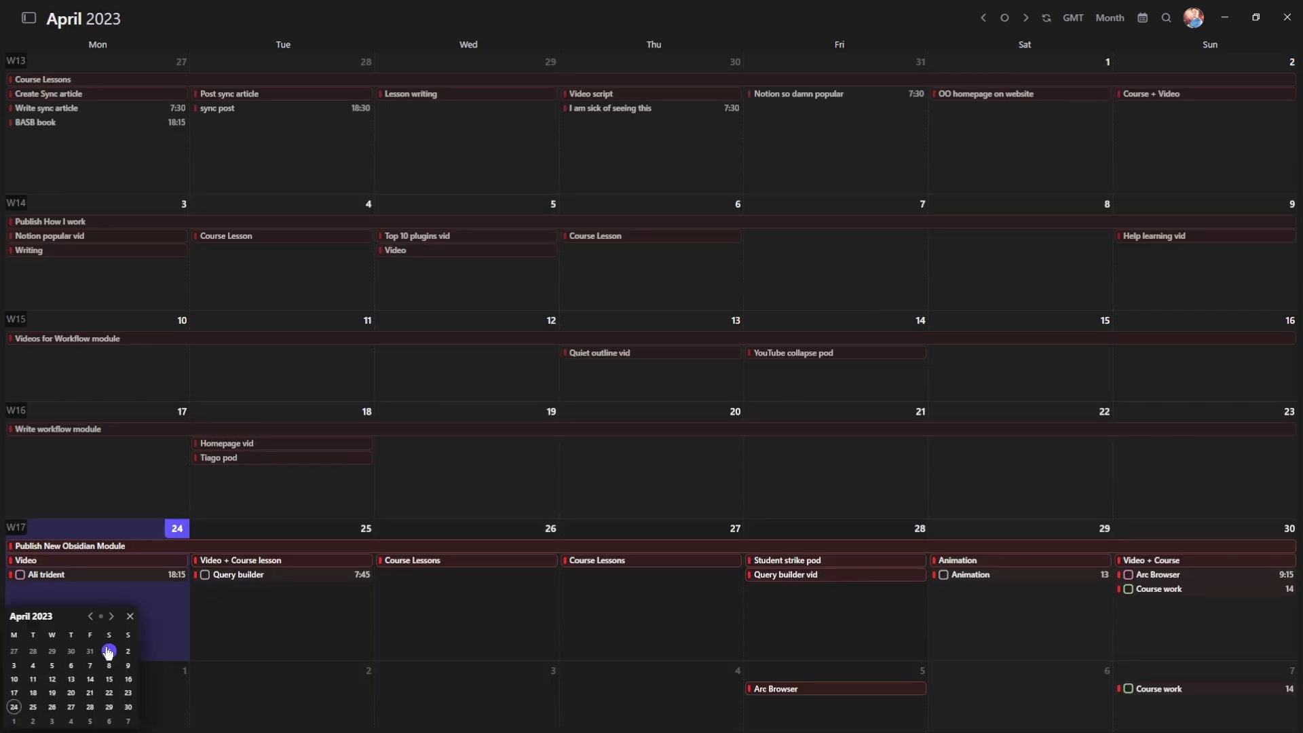
left_click(110, 622)
left_click(110, 621)
left_click(110, 621)
left_click(110, 621)
left_click(110, 621)
left_click(110, 621)
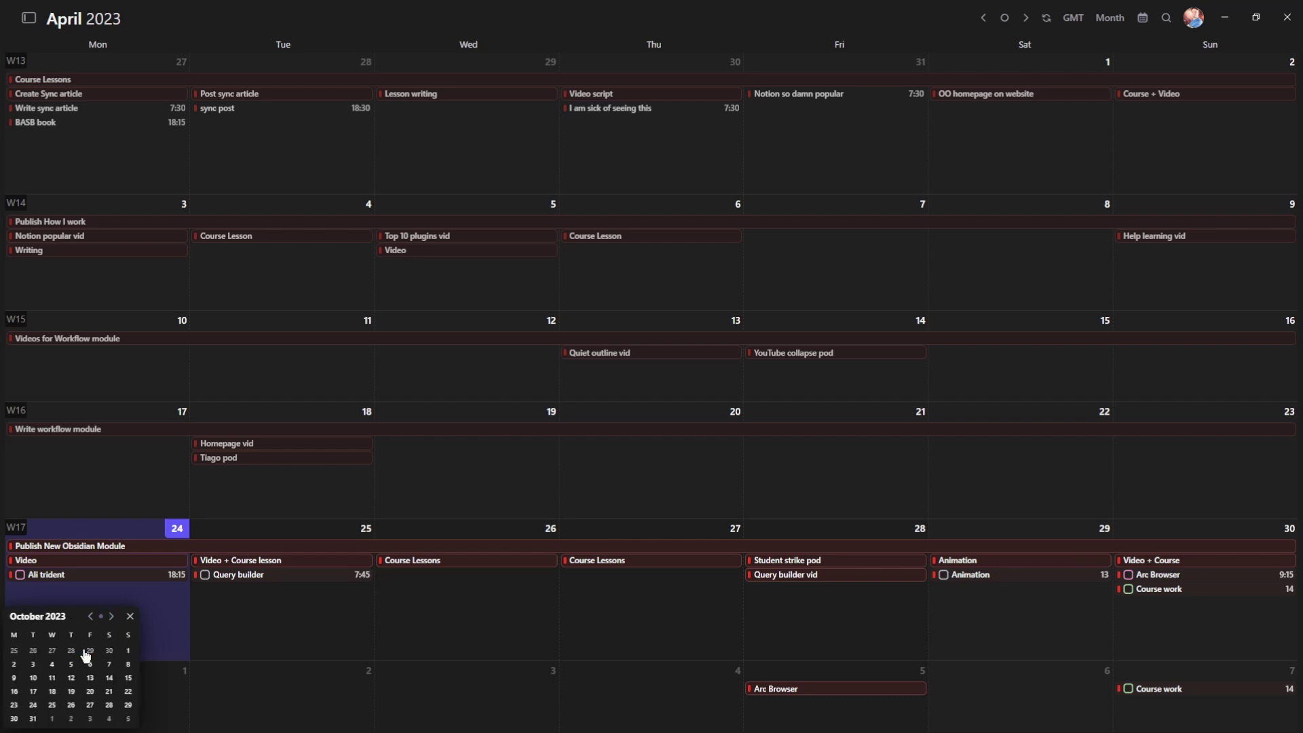
left_click(74, 668)
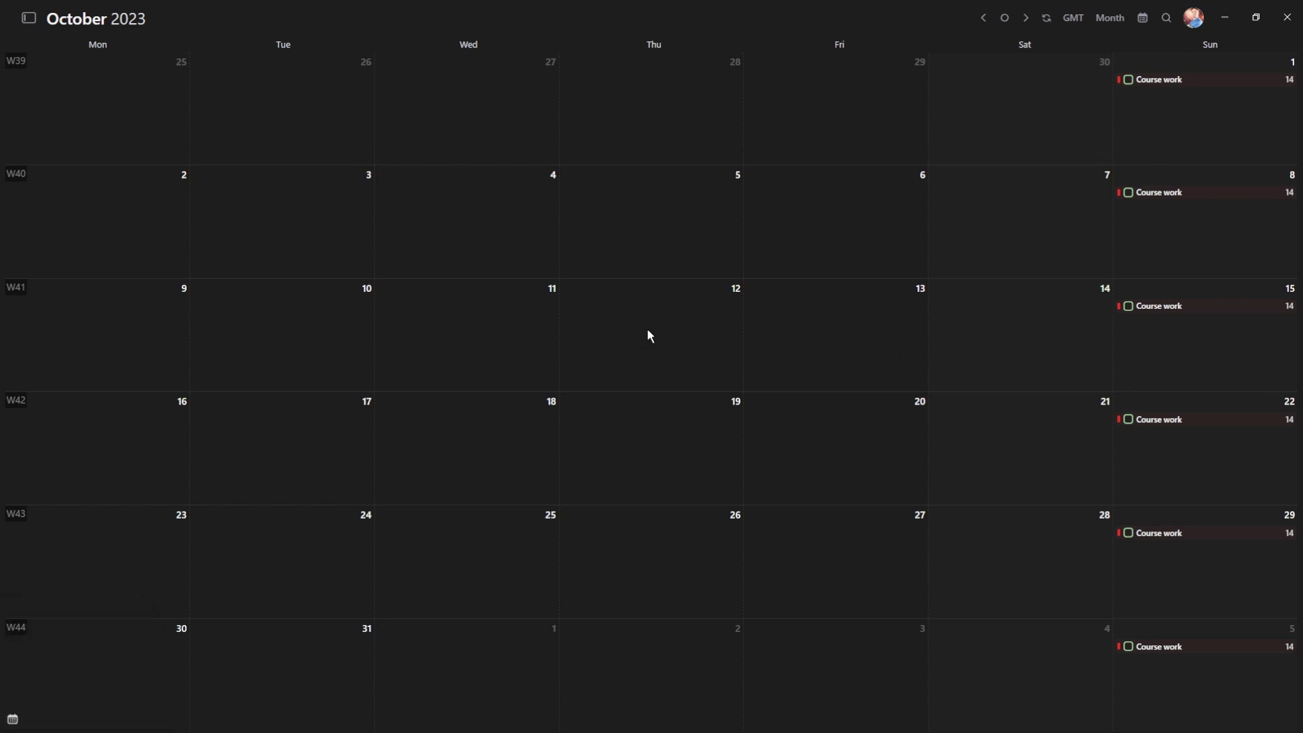
key("t")
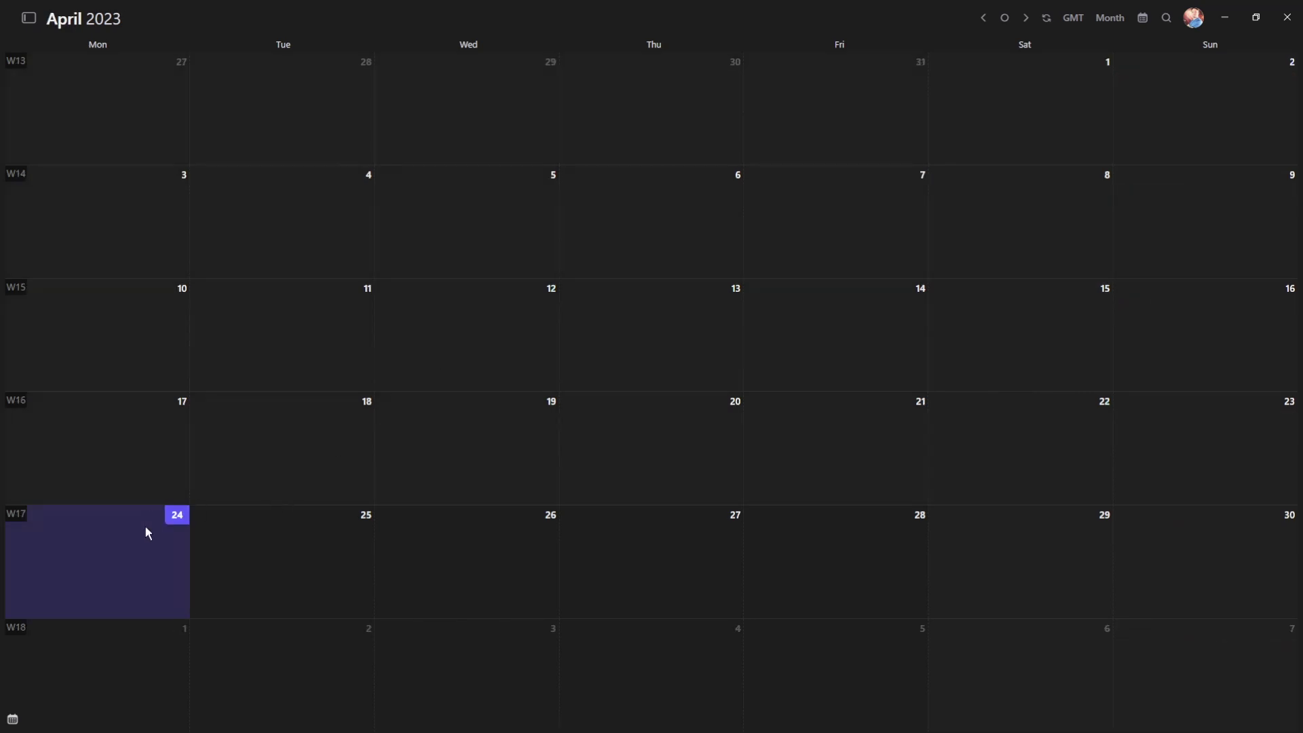
- Switch from month view to the 24–30 April 2023 week view
key("w")
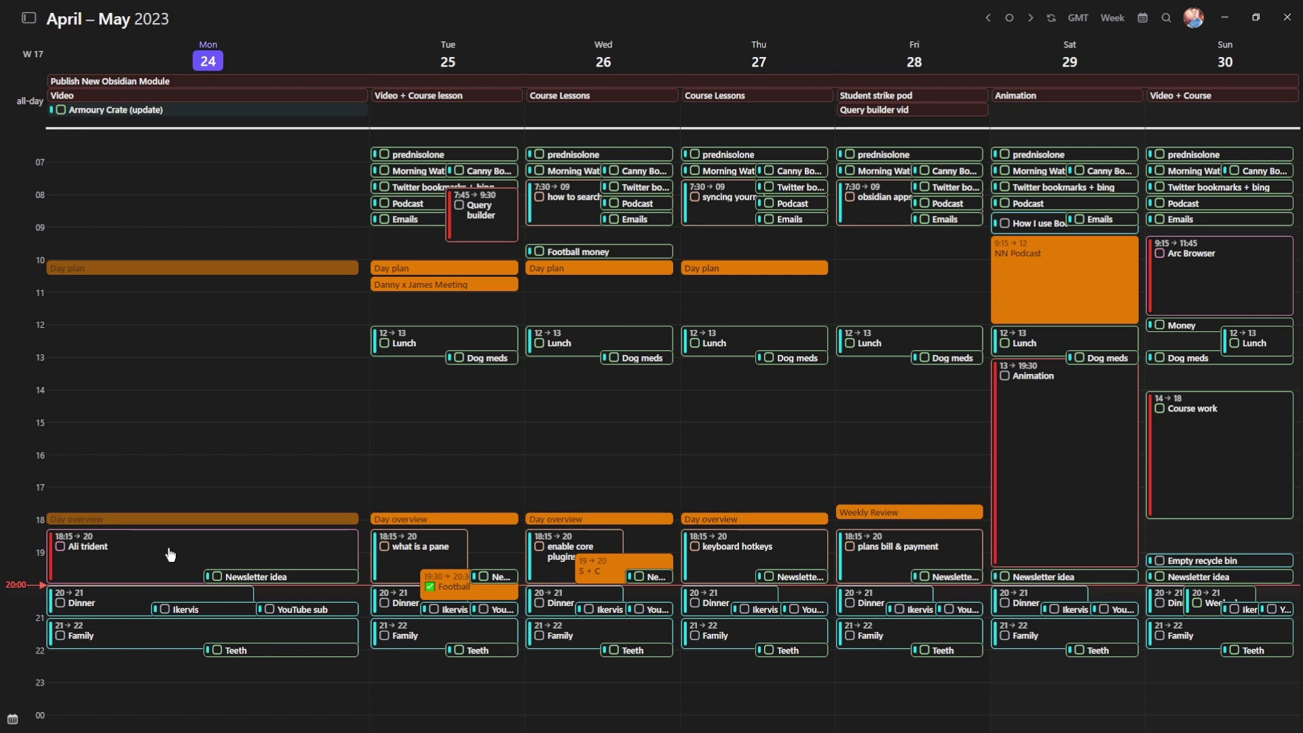
- Turn on Show Completed Tasks in the Week view options
left_click(1117, 19)
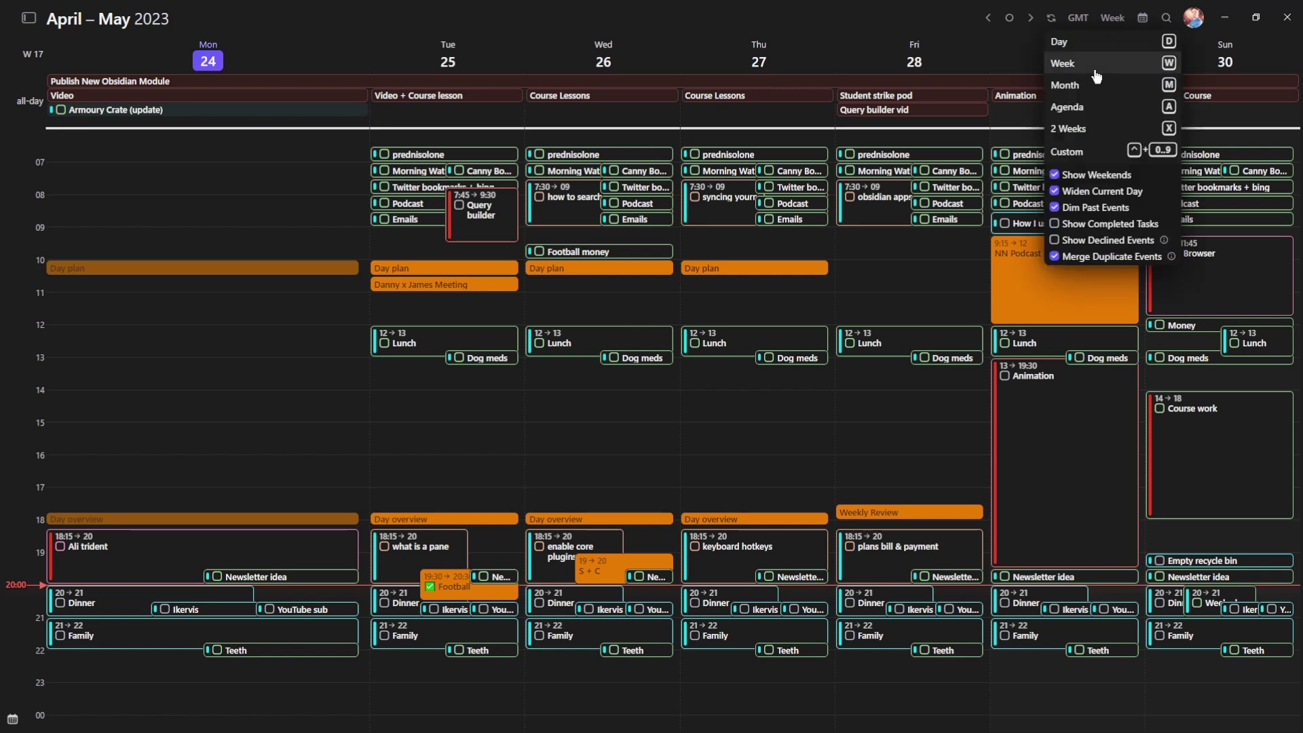
left_click(1054, 225)
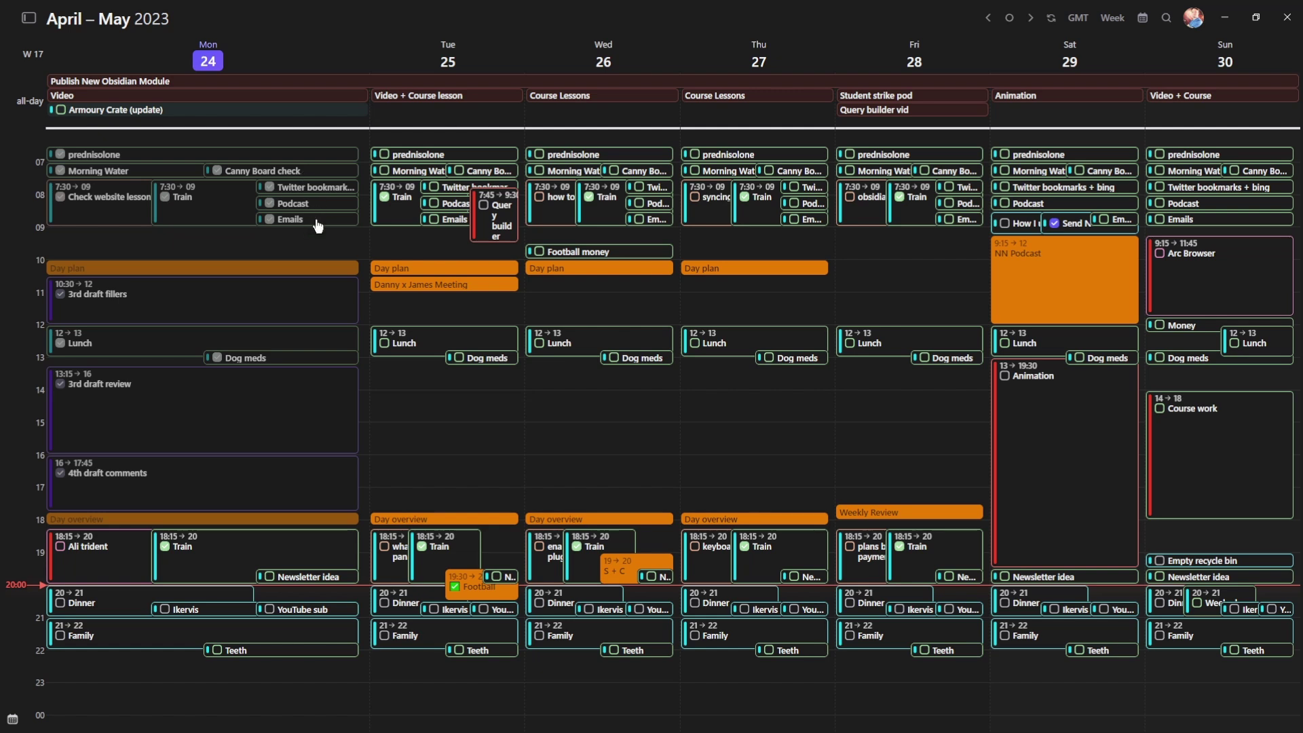
mouse_move(86, 202)
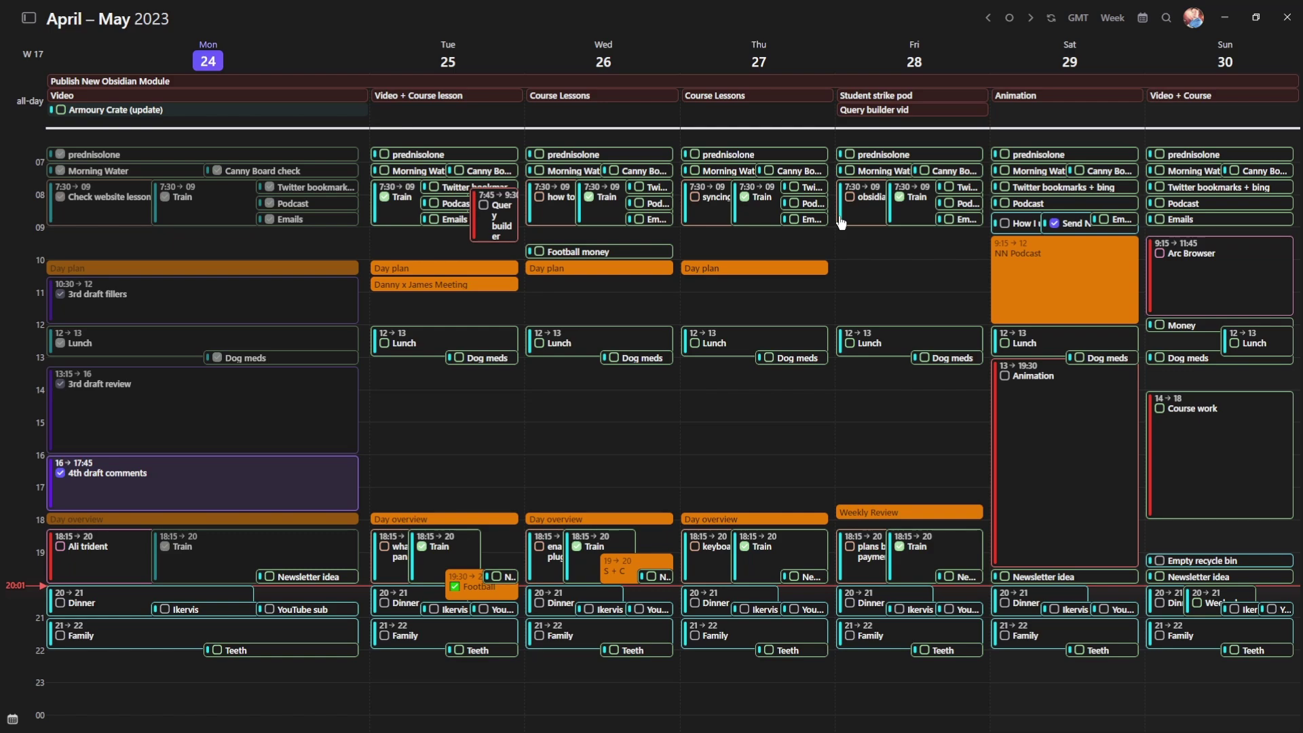
left_click(869, 219)
left_click(636, 184)
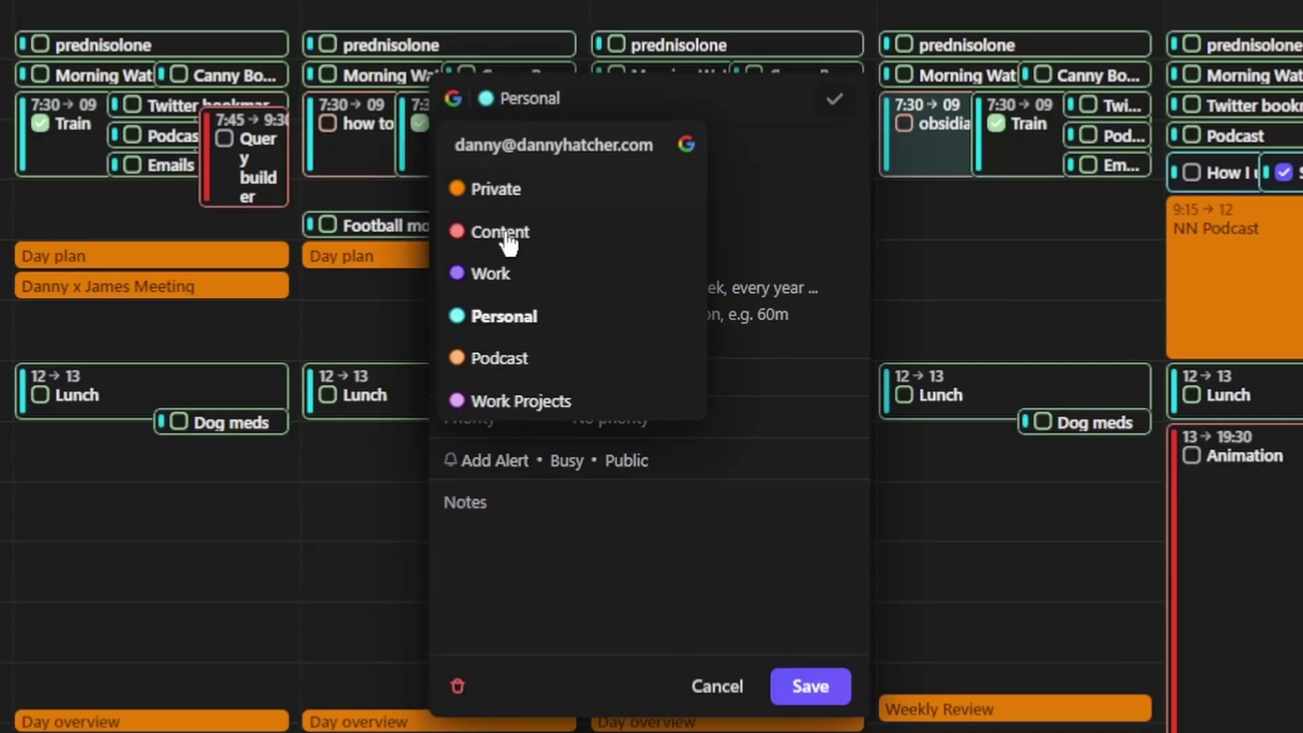
left_click(749, 109)
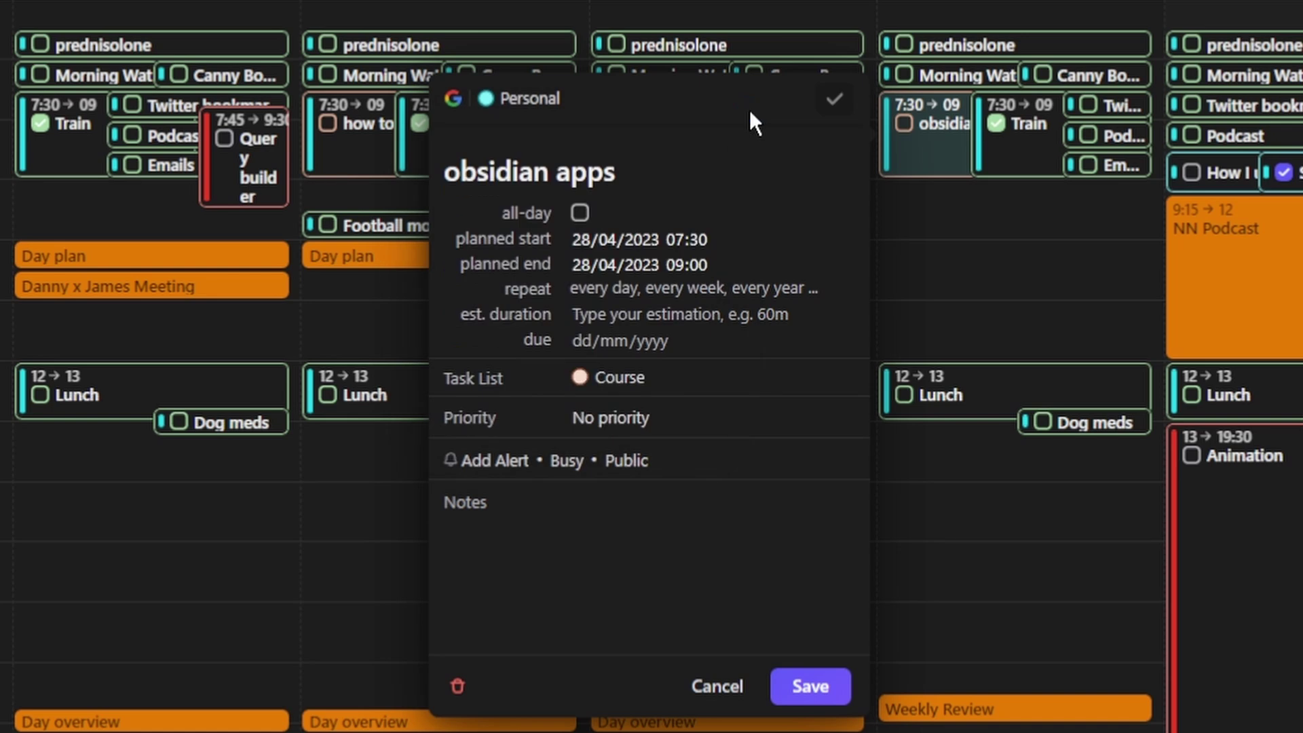
left_click(618, 383)
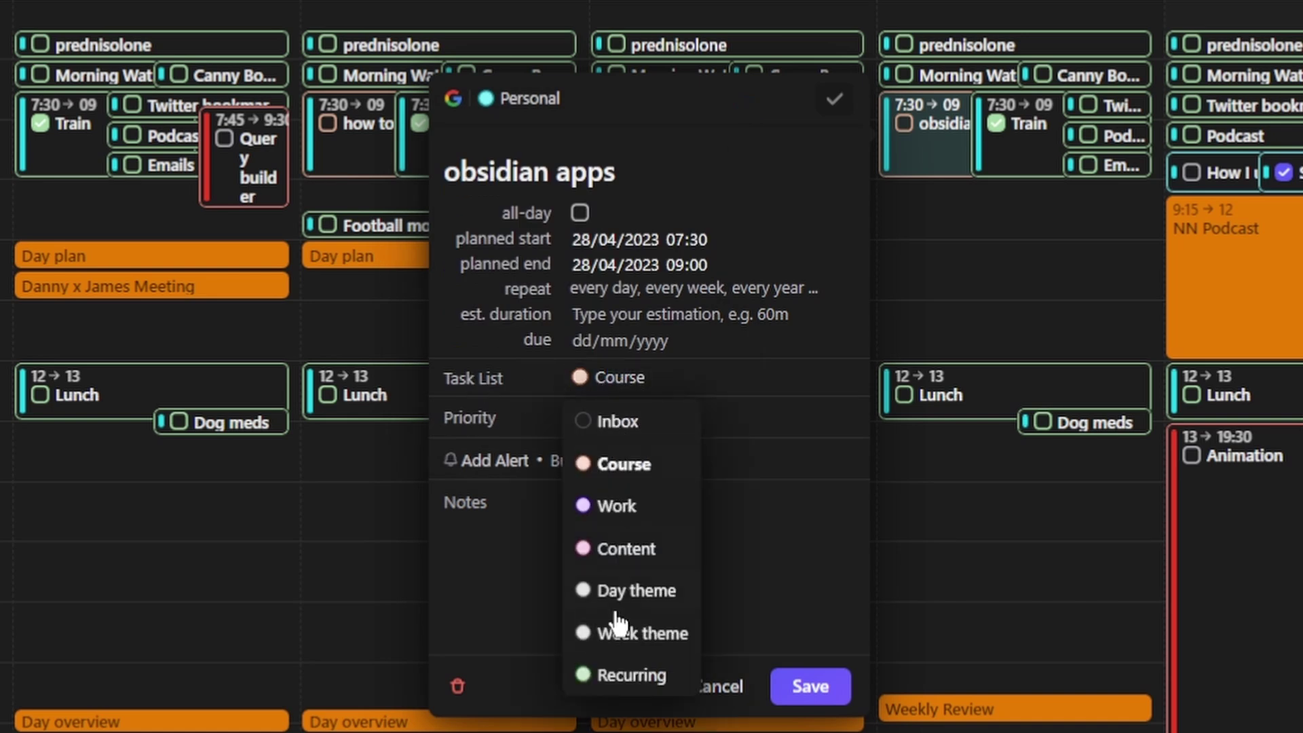
left_click(716, 387)
left_click(935, 189)
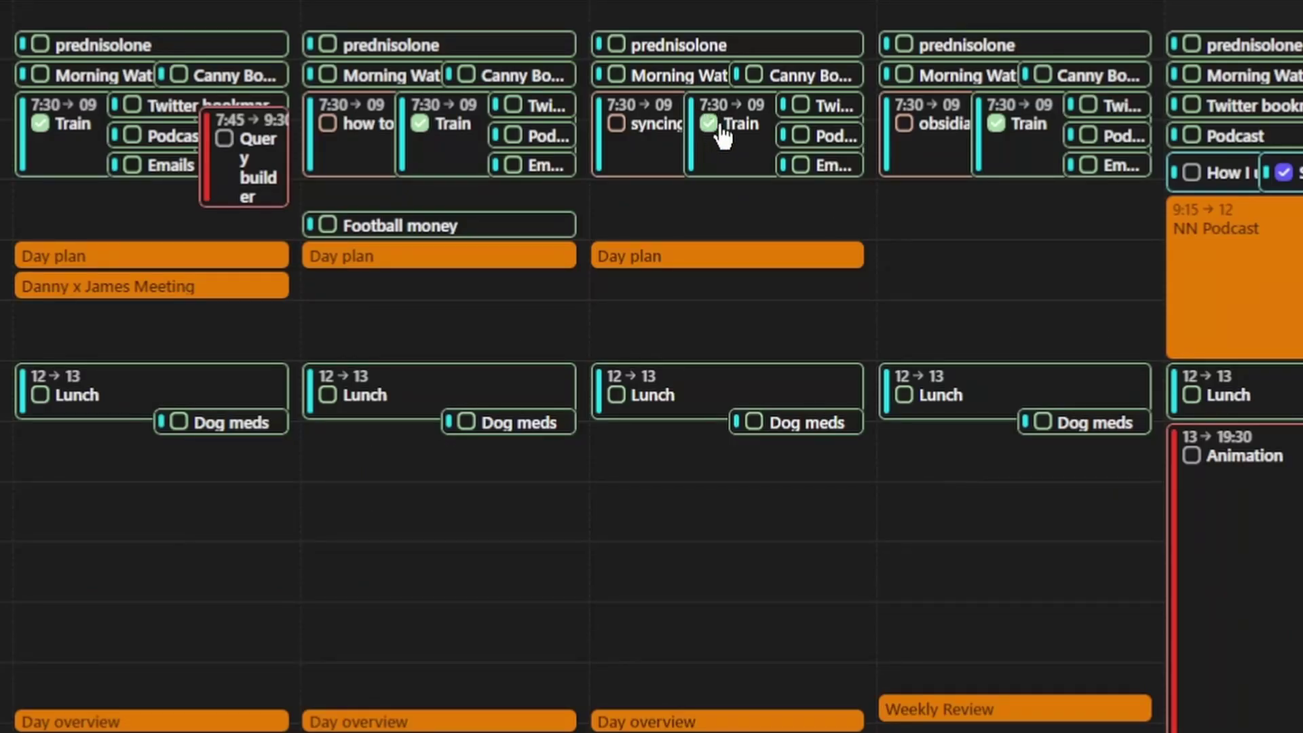
left_click(833, 170)
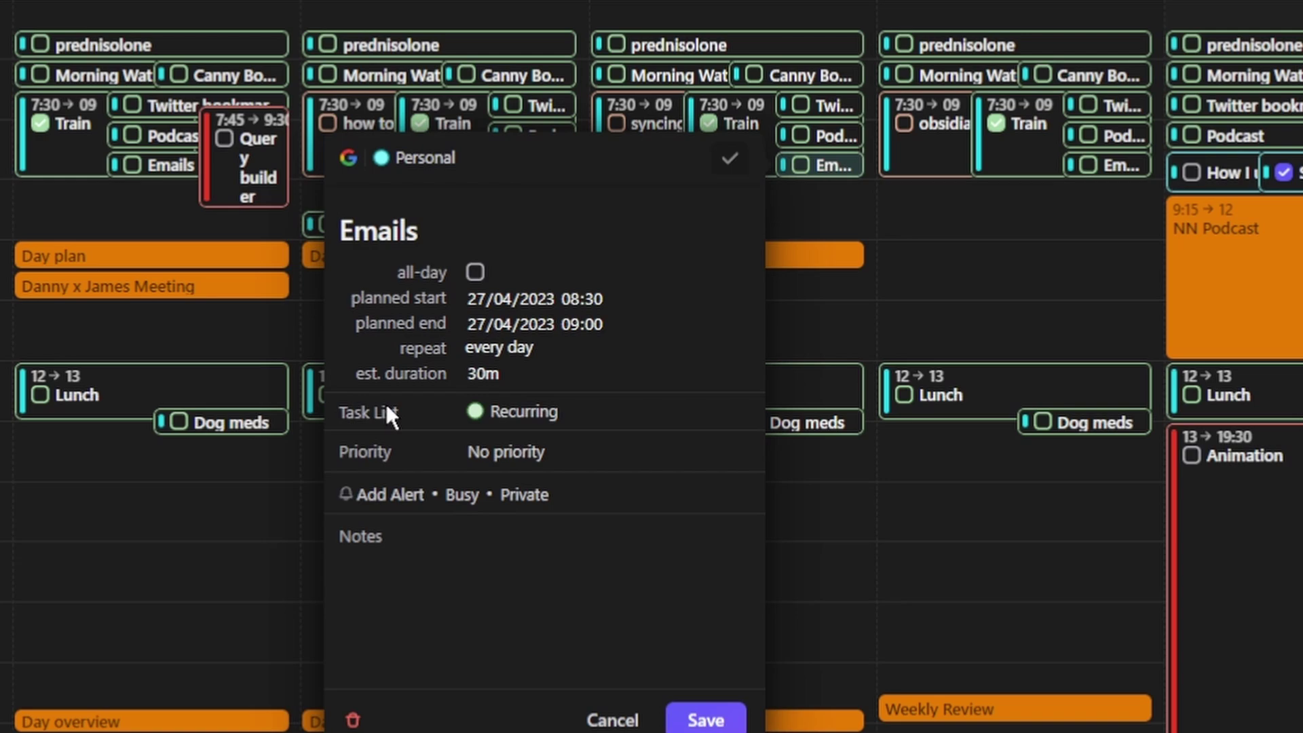
key("Escape")
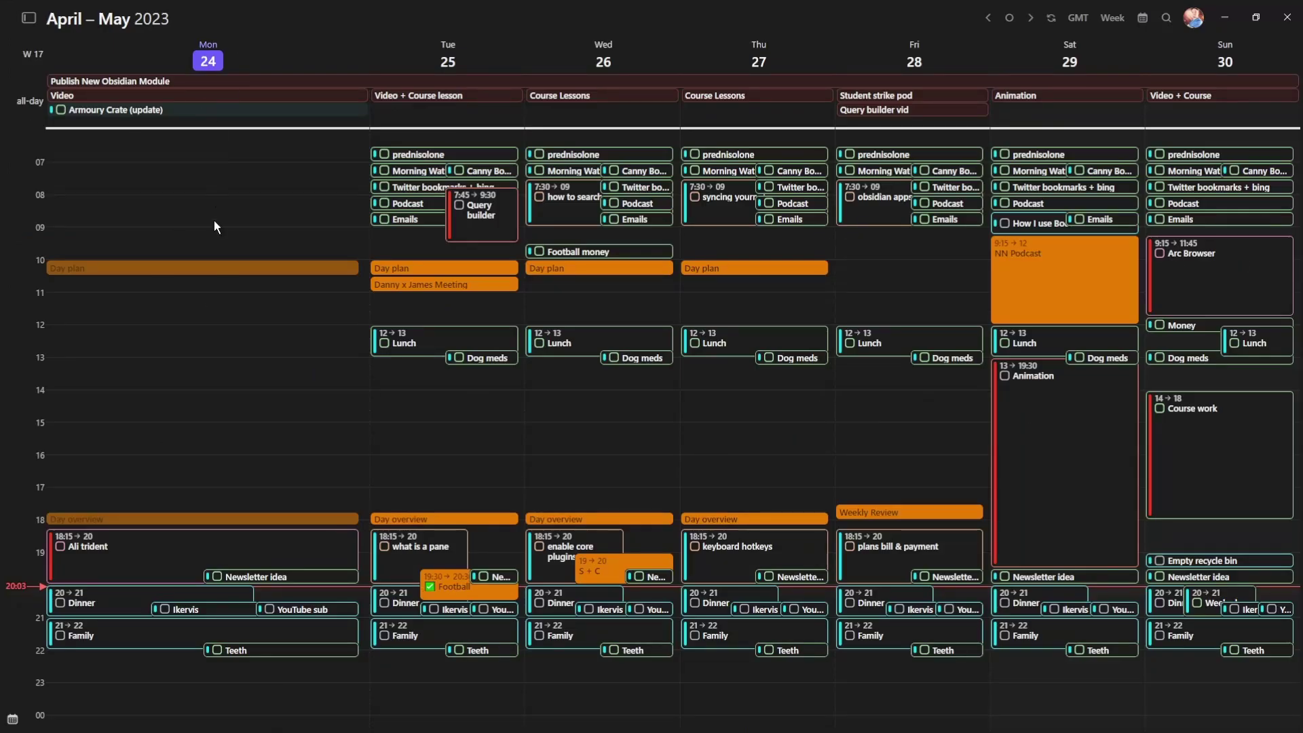
- Widen the view from two days starting Mon 24 to five, then nine days, with task sidebar open
key("w")
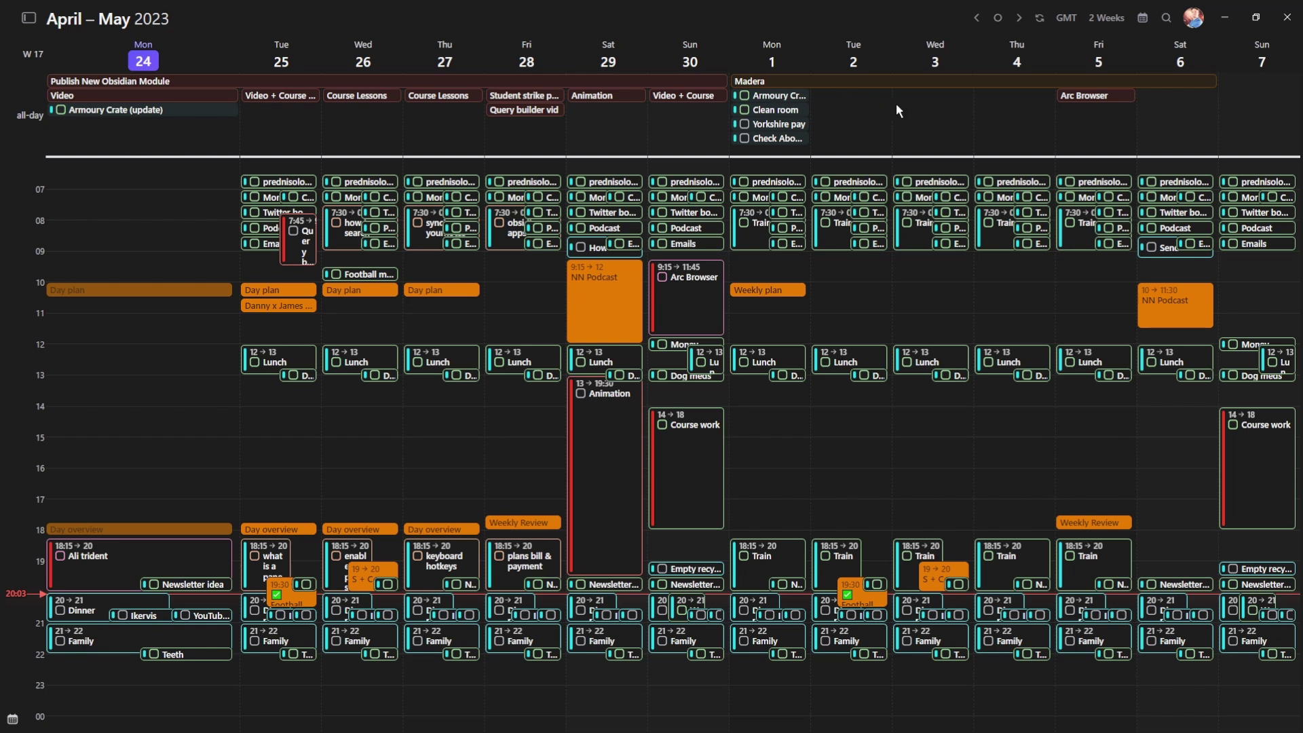
left_click(151, 61)
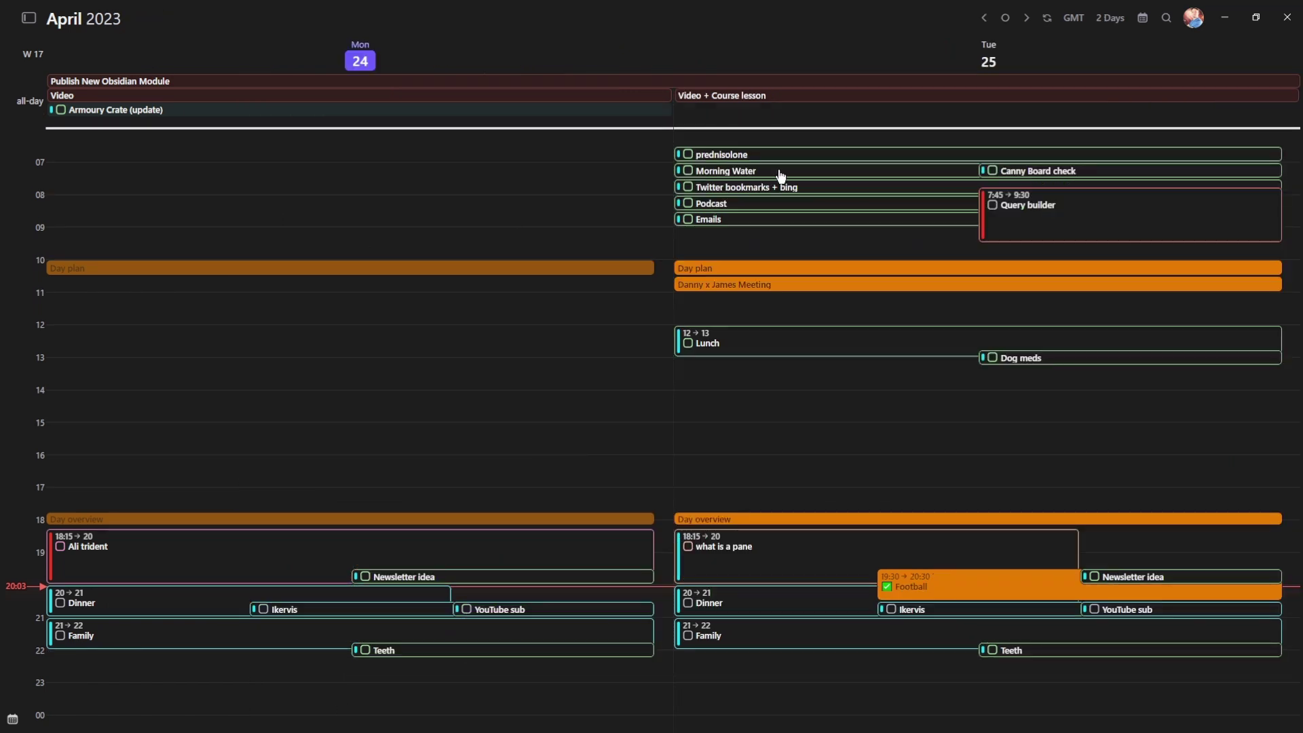
key("3")
key("4")
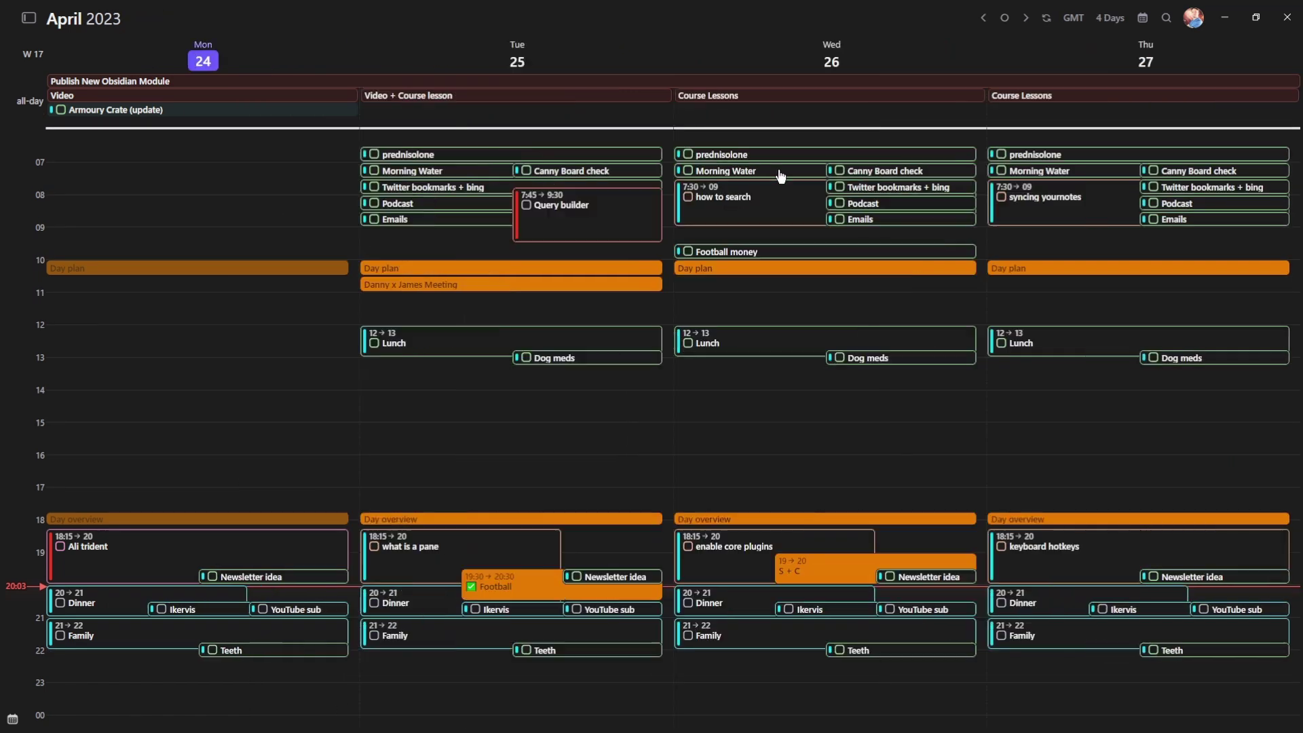
key("5")
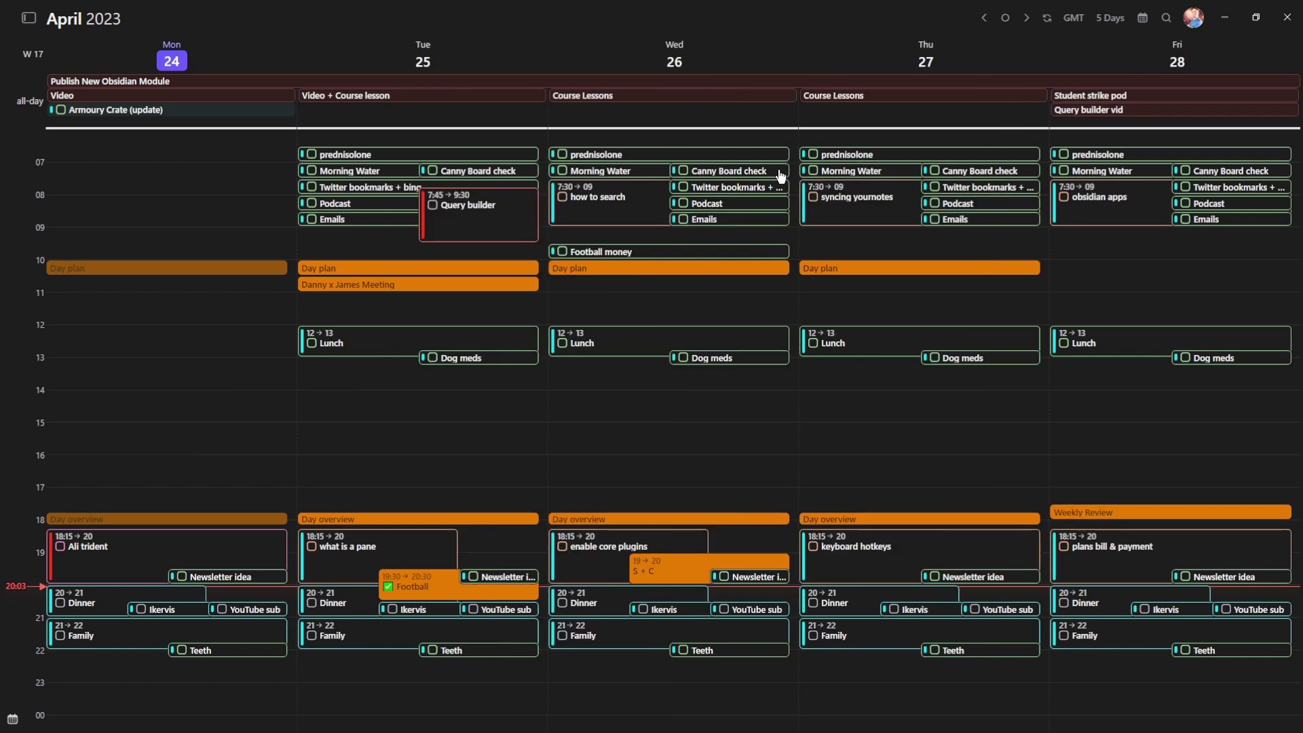
key("9")
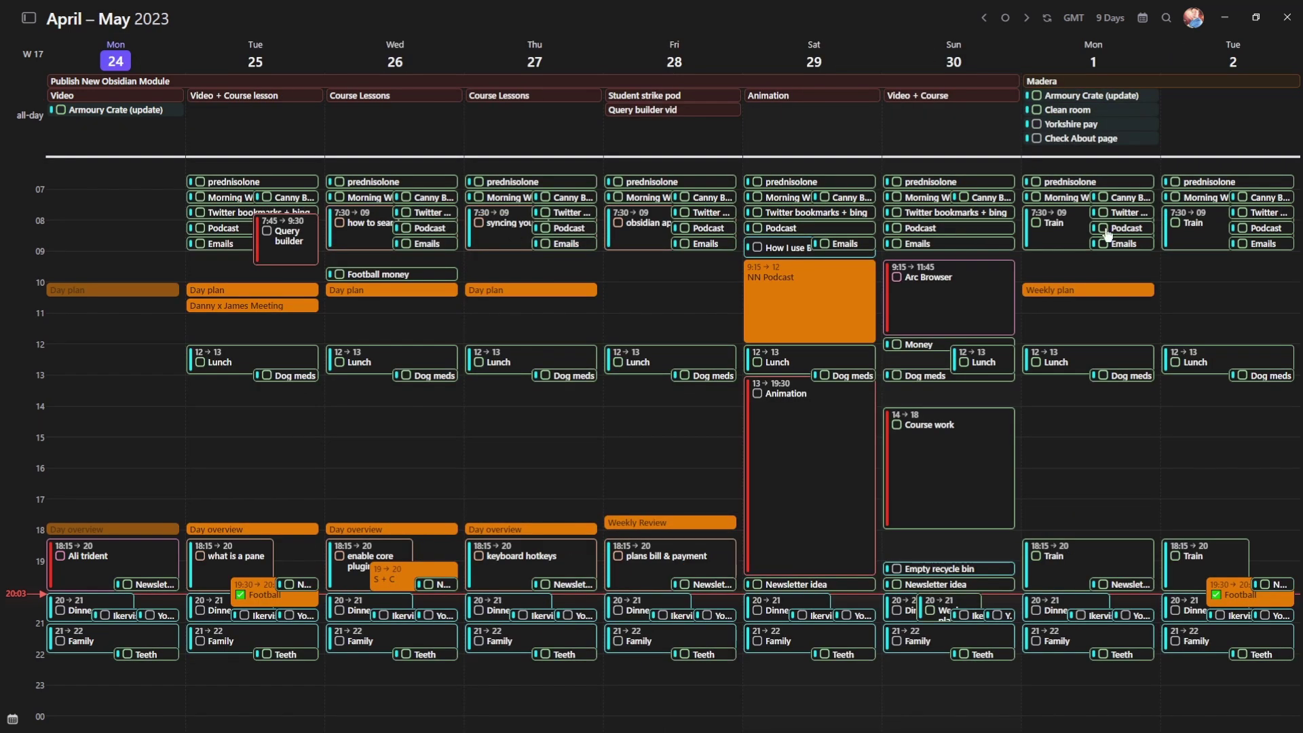
key("ctrl+backslash")
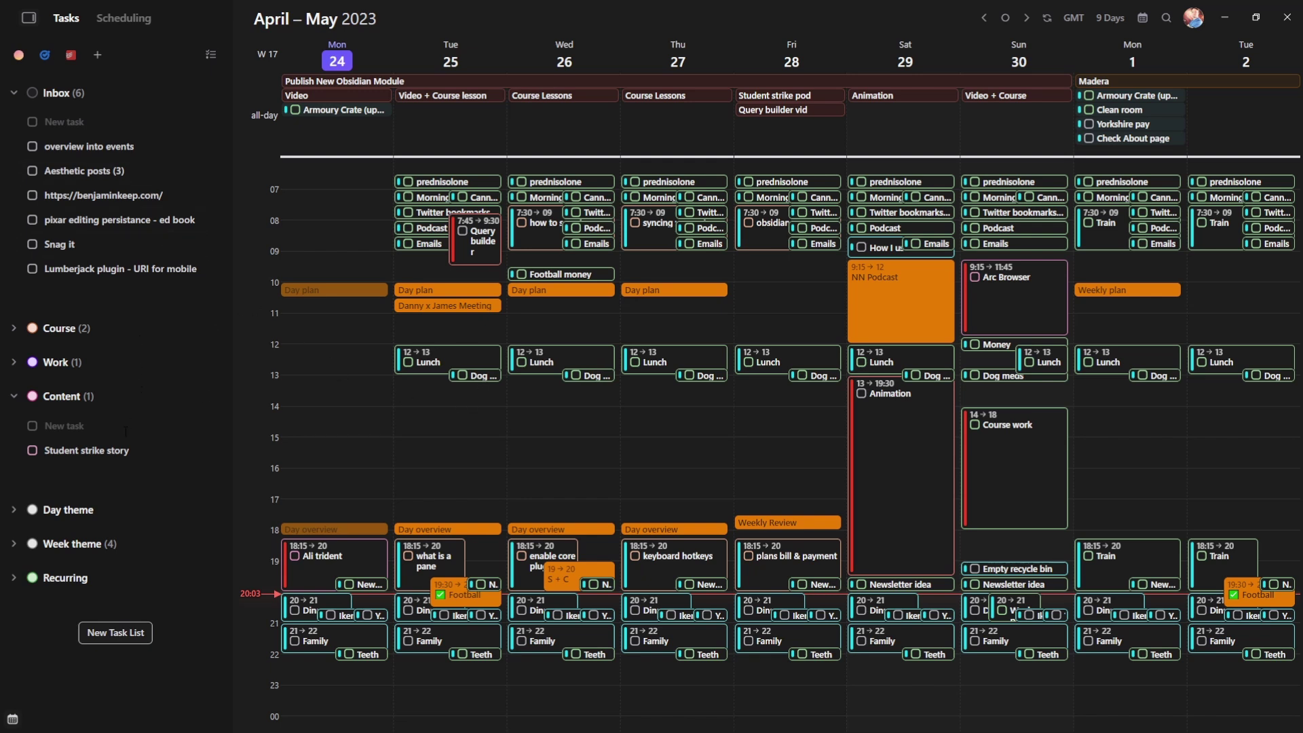
- Collapse the Content list, expand Week theme, and switch to the Mon 24 day view
left_click(61, 395)
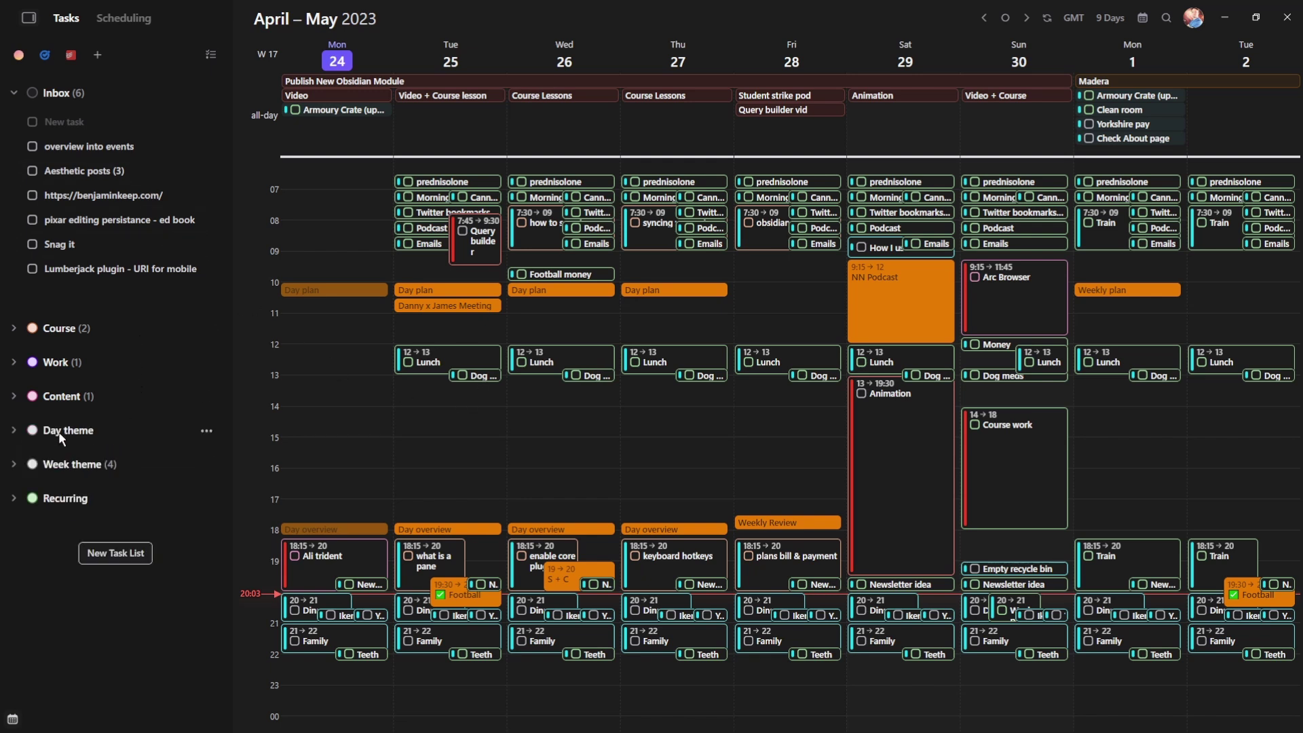
left_click(65, 467)
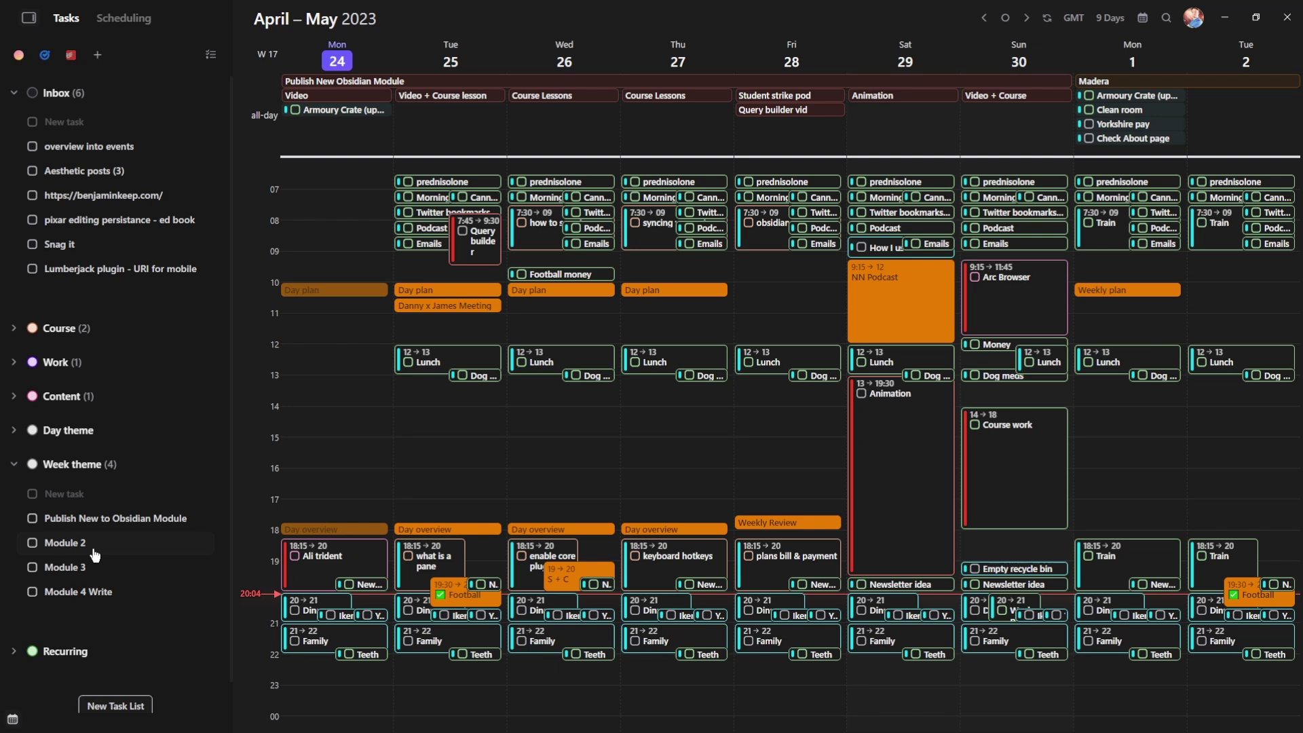
key("d")
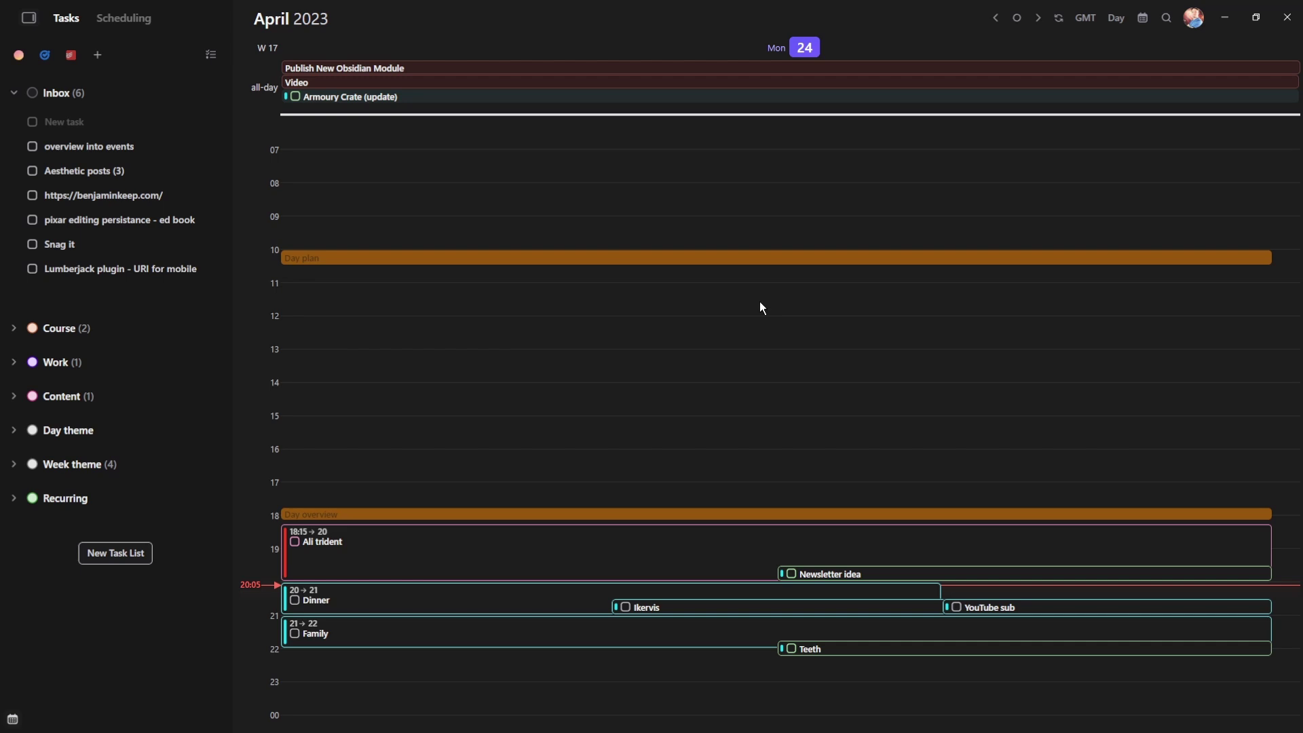
- Block 11:30–13:30 on Mon 24 as a task titled 'task' and save it
left_click_drag(760, 303, 719, 361)
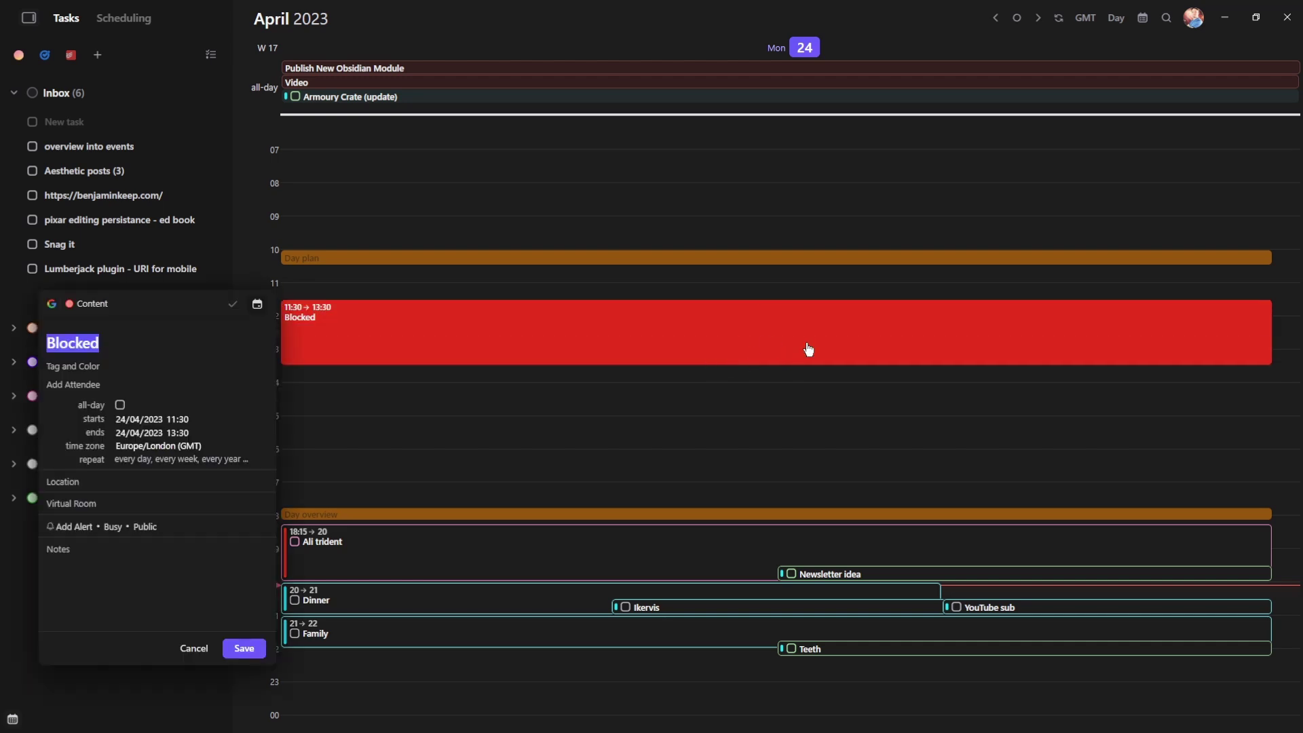
type("task")
key("ctrl+t")
type("task")
key("Return")
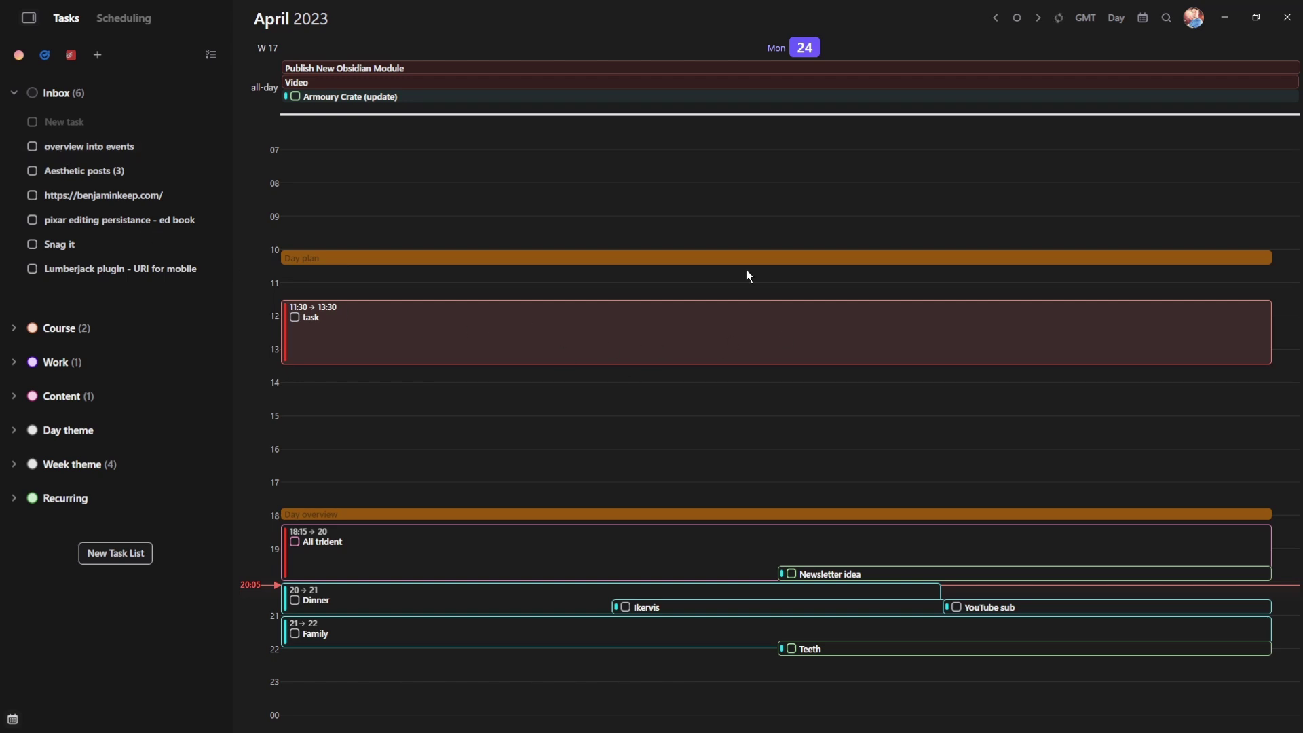
left_click(211, 54)
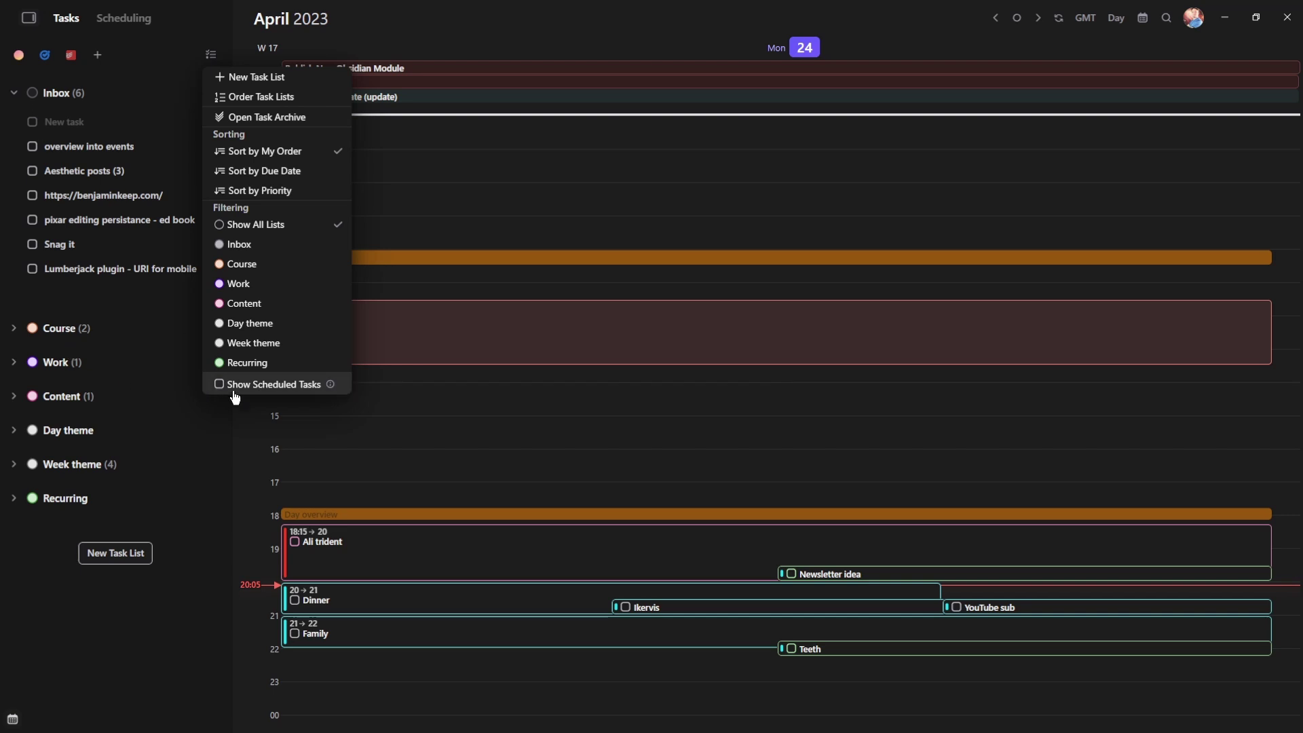
- Try moving the Content list to the top of the task list order, then close the ordering window
left_click(269, 101)
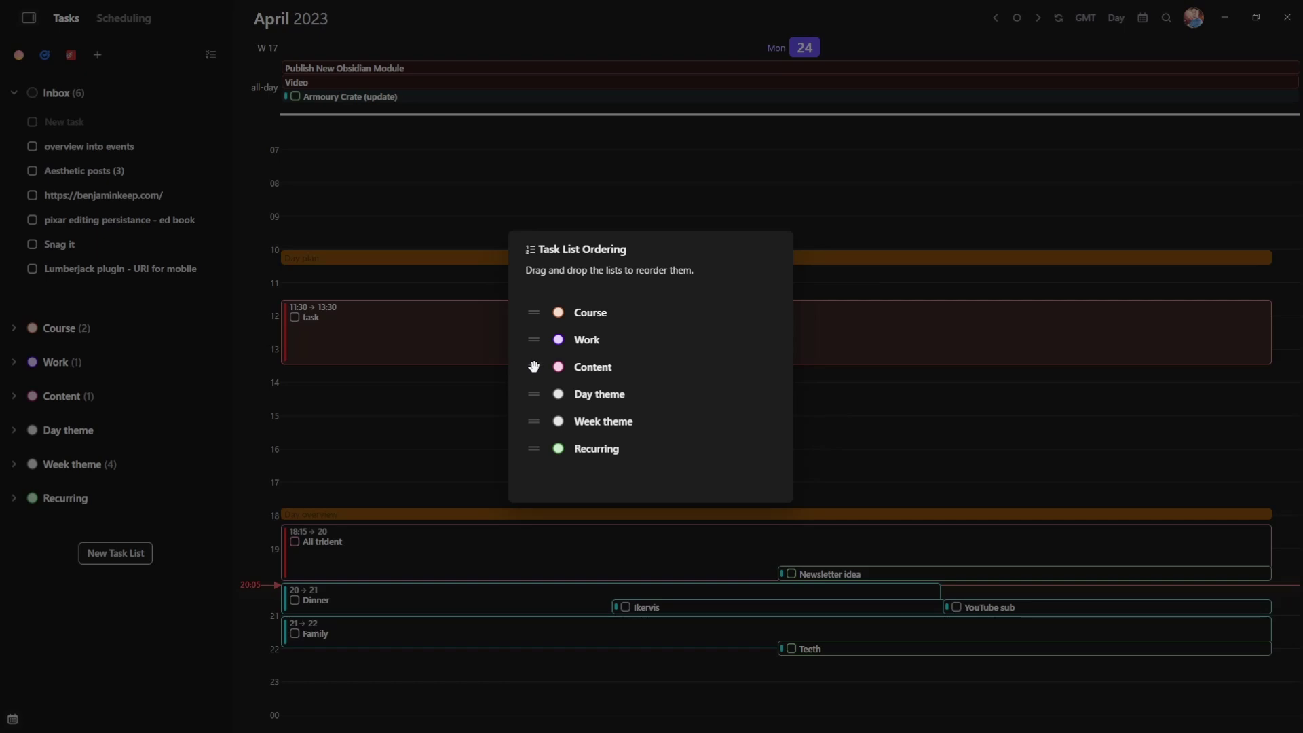
left_click_drag(531, 366, 531, 305)
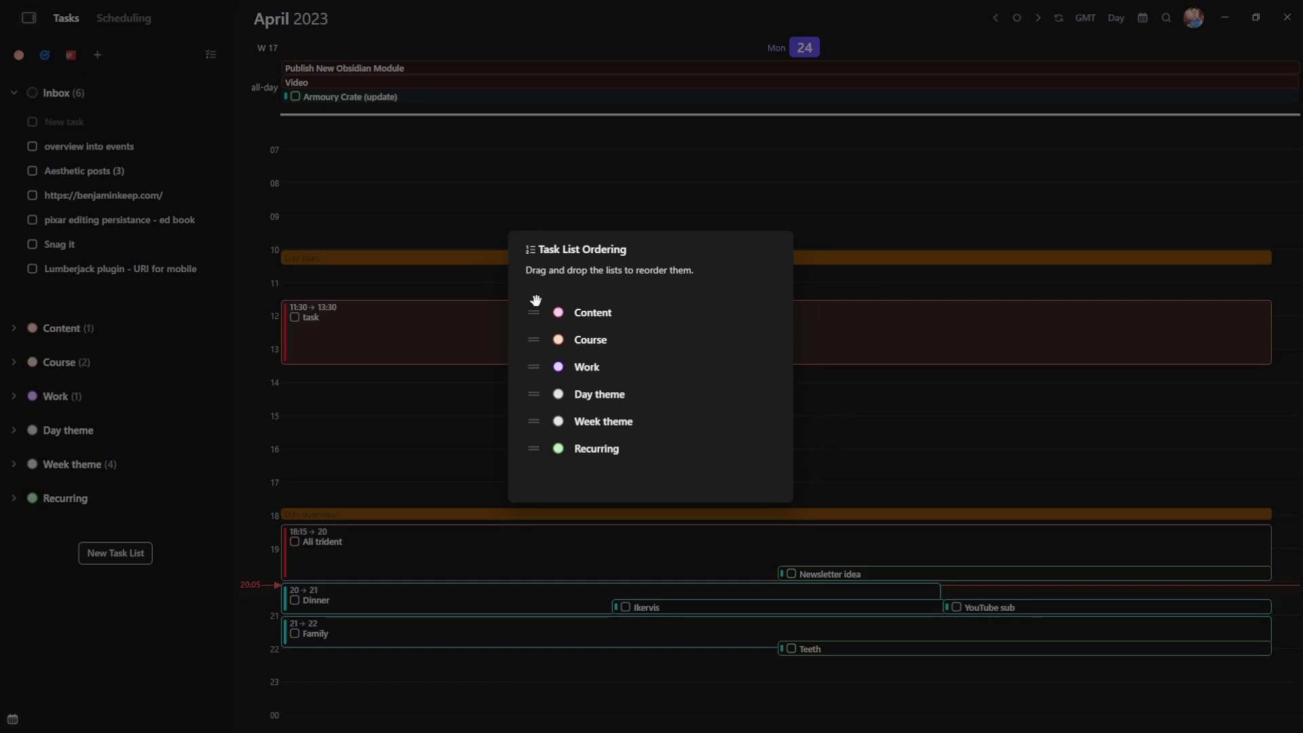
left_click(172, 299)
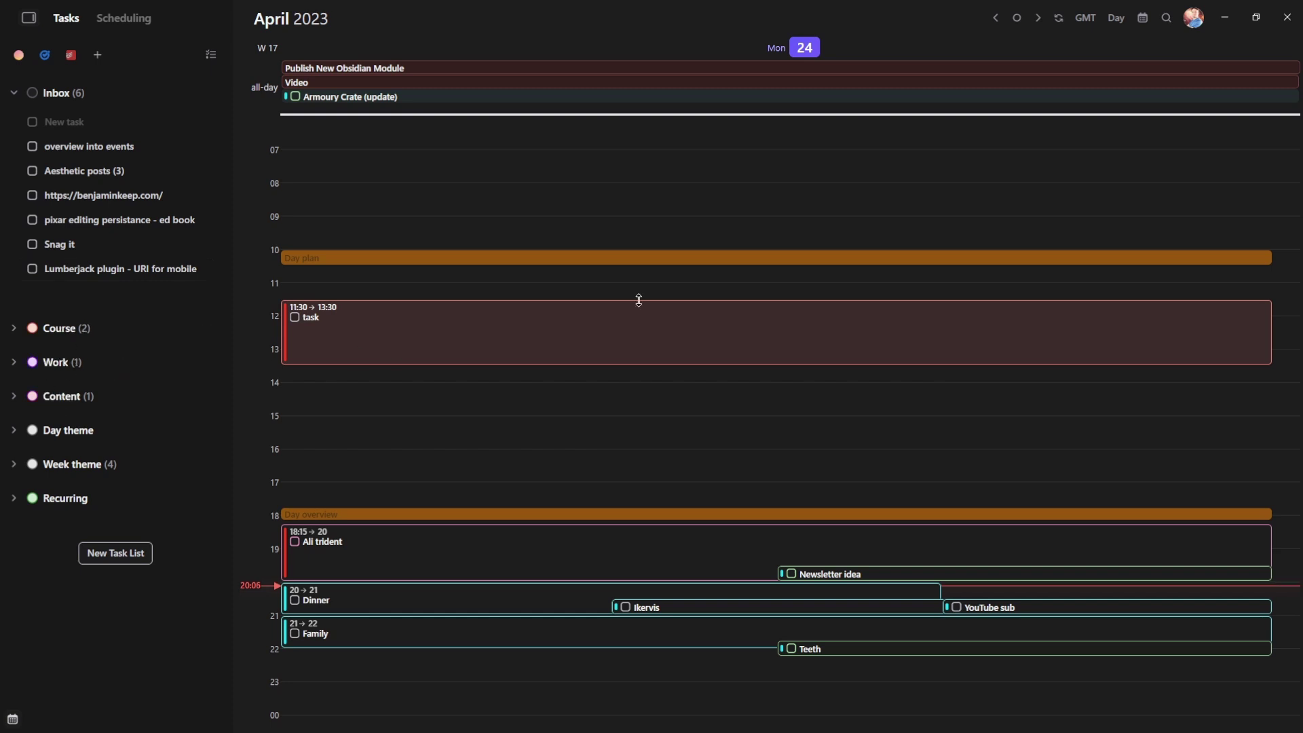
- Drag the task block earlier, into the all-day row, back to 12:00–13:00, then onto Tue 25 at 13:15–14:15
mouse_move(639, 300)
left_mouse_down()
mouse_move(646, 245)
mouse_move(642, 311)
mouse_move(644, 284)
left_mouse_up()
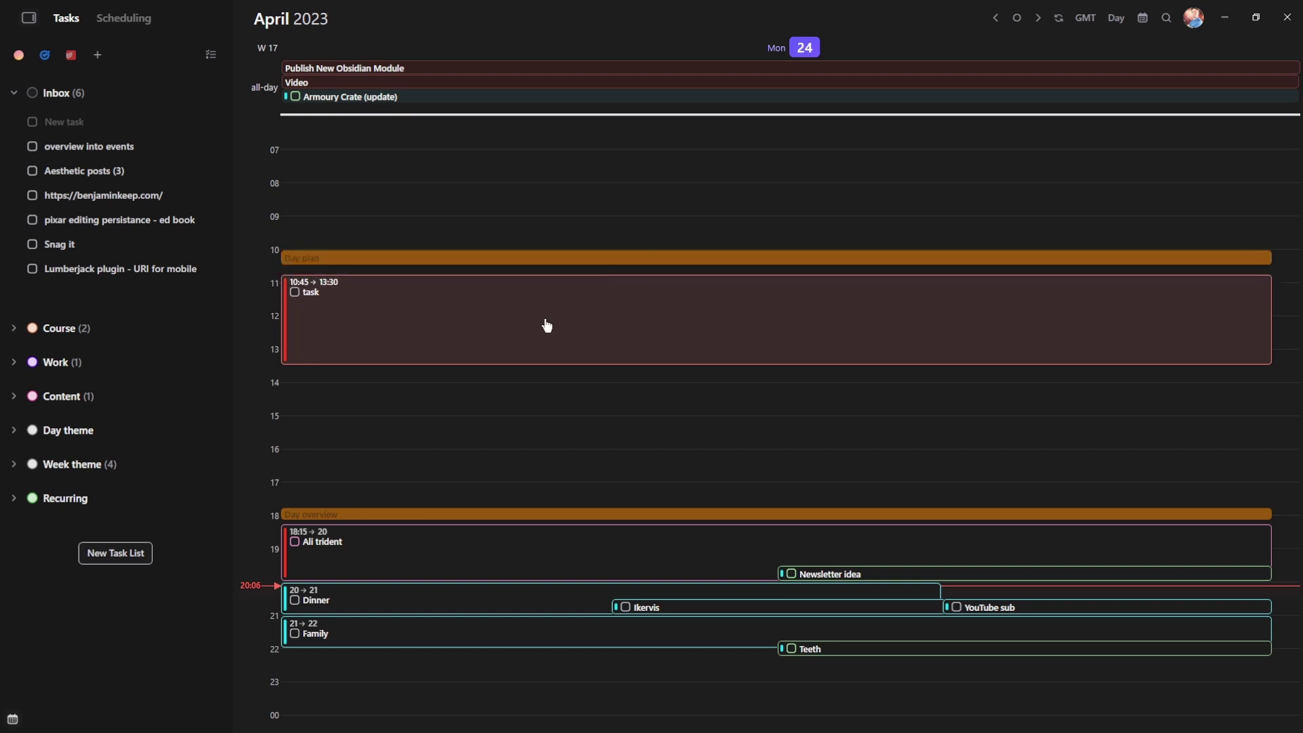
left_click_drag(503, 328, 553, 119)
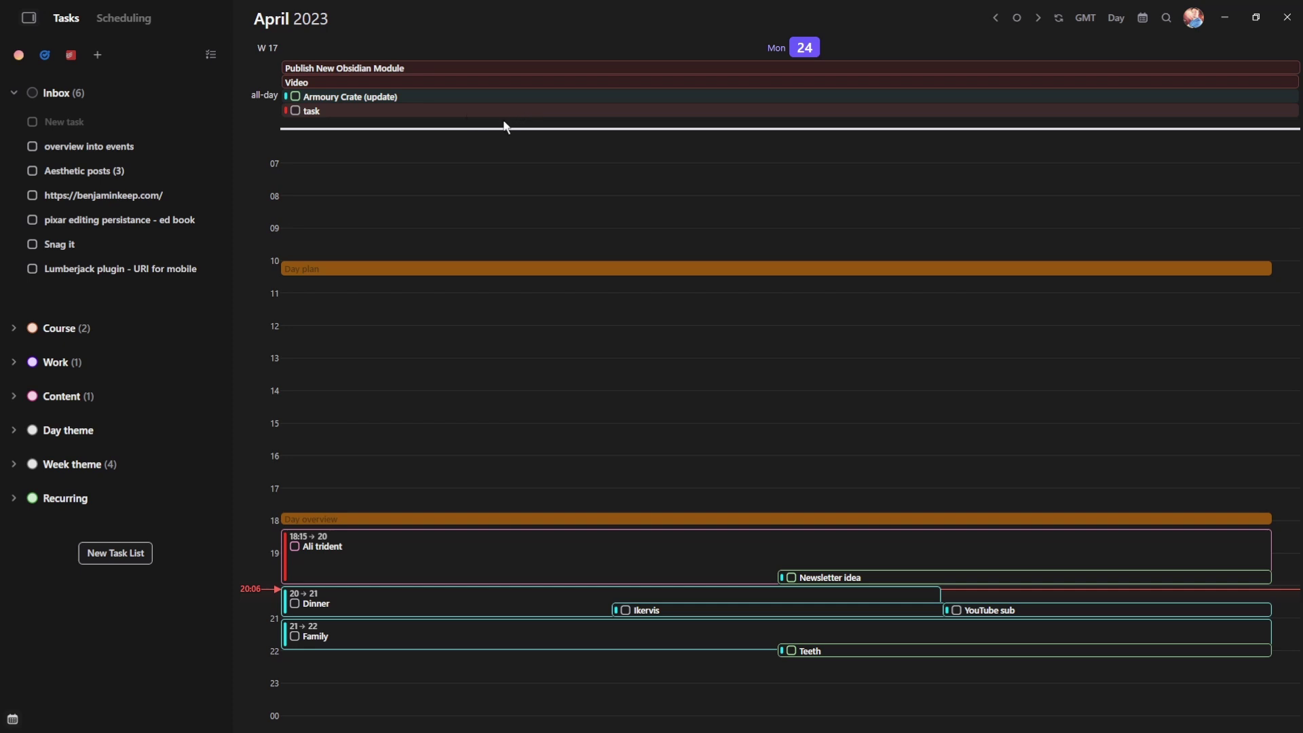
left_click_drag(521, 117, 515, 360)
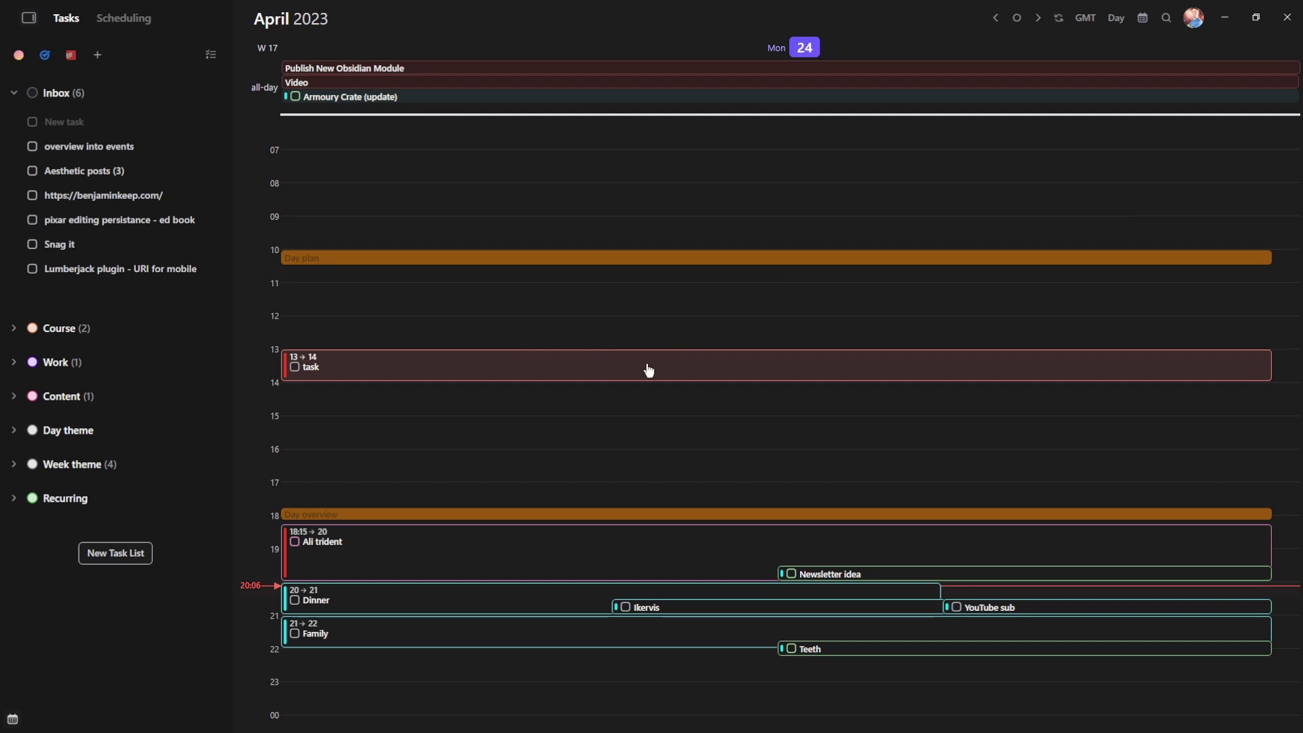
left_click_drag(944, 370, 780, 419)
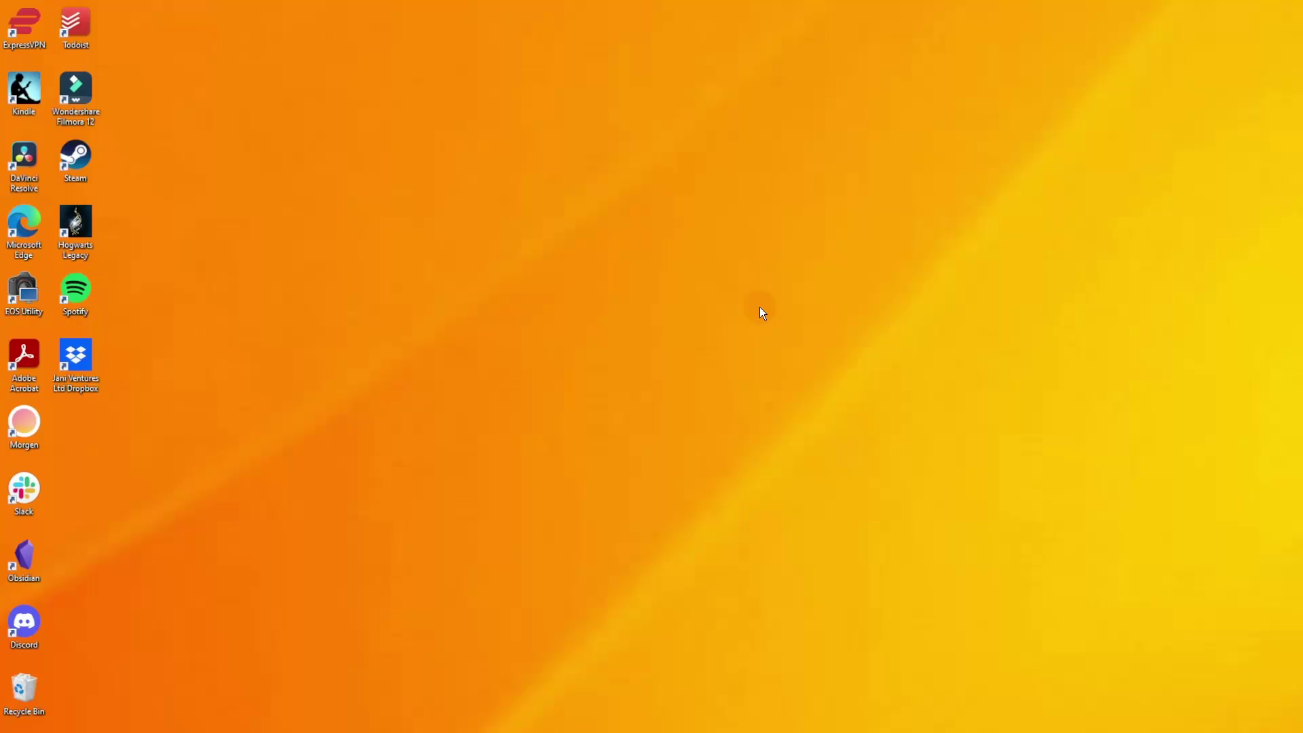
- Bring Morgen back, return to Monday 24 April, show the task sidebar with Inbox (6), and maximize the window
key("alt+Tab")
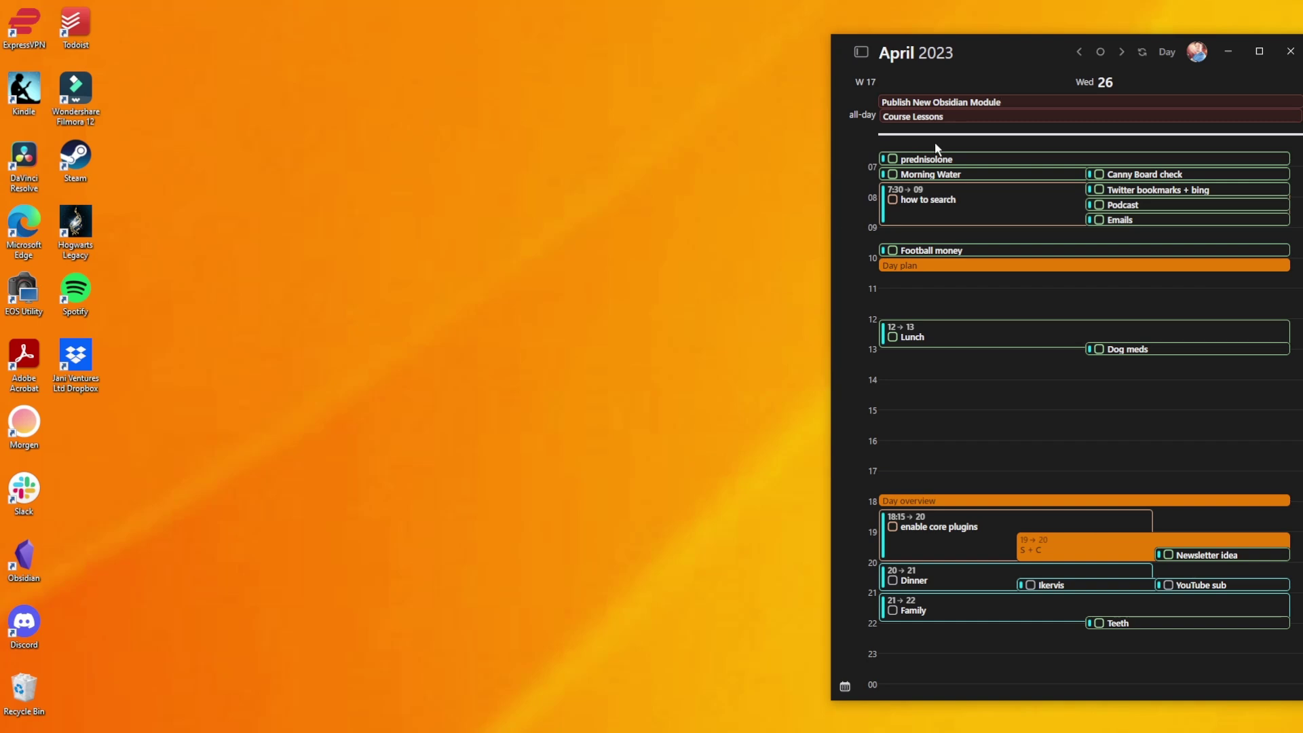
key("super+d")
key("super+d")
key("t")
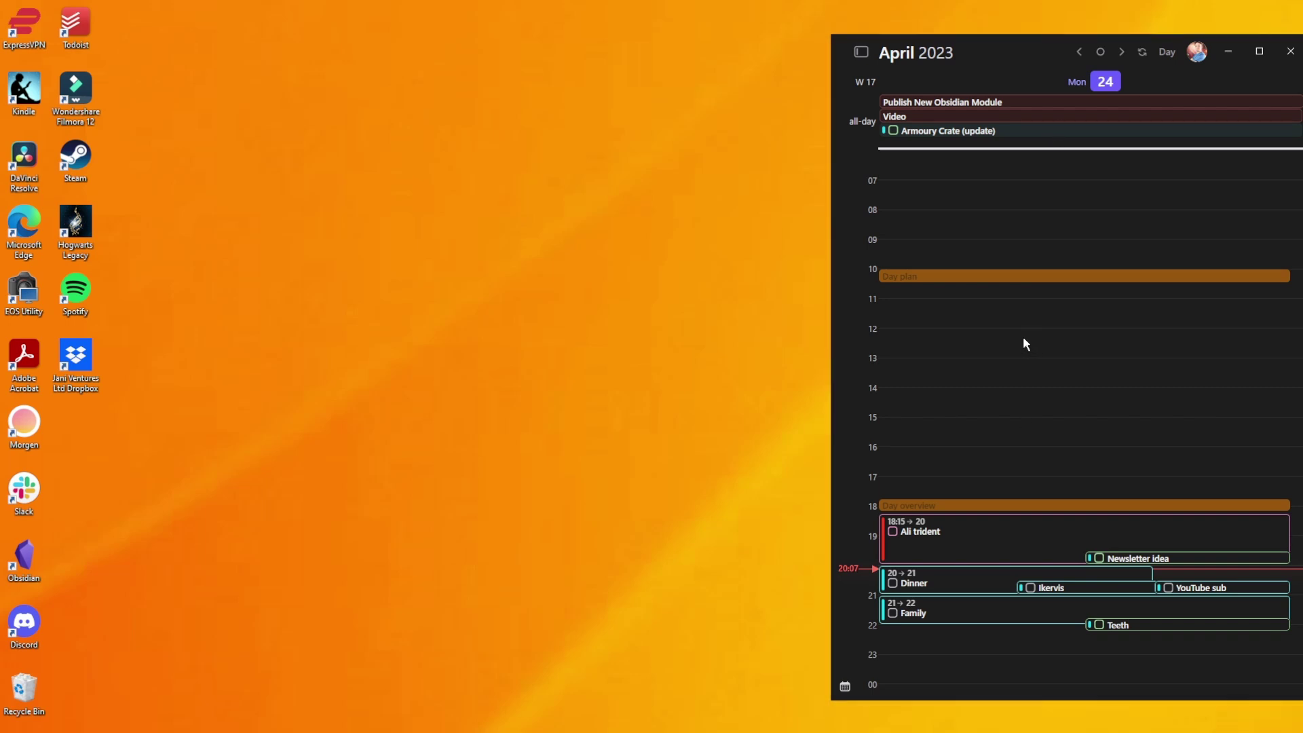
key("ctrl+b")
key("ctrl+b")
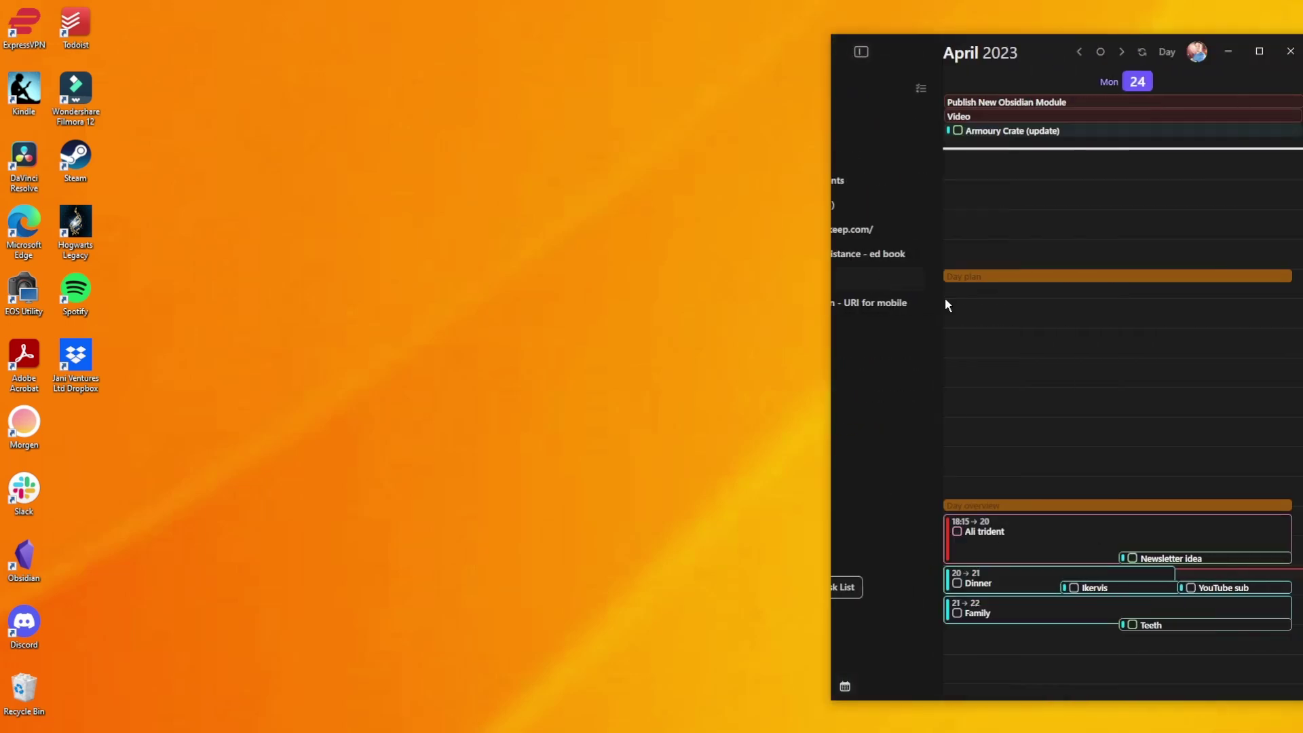
key("super+Up")
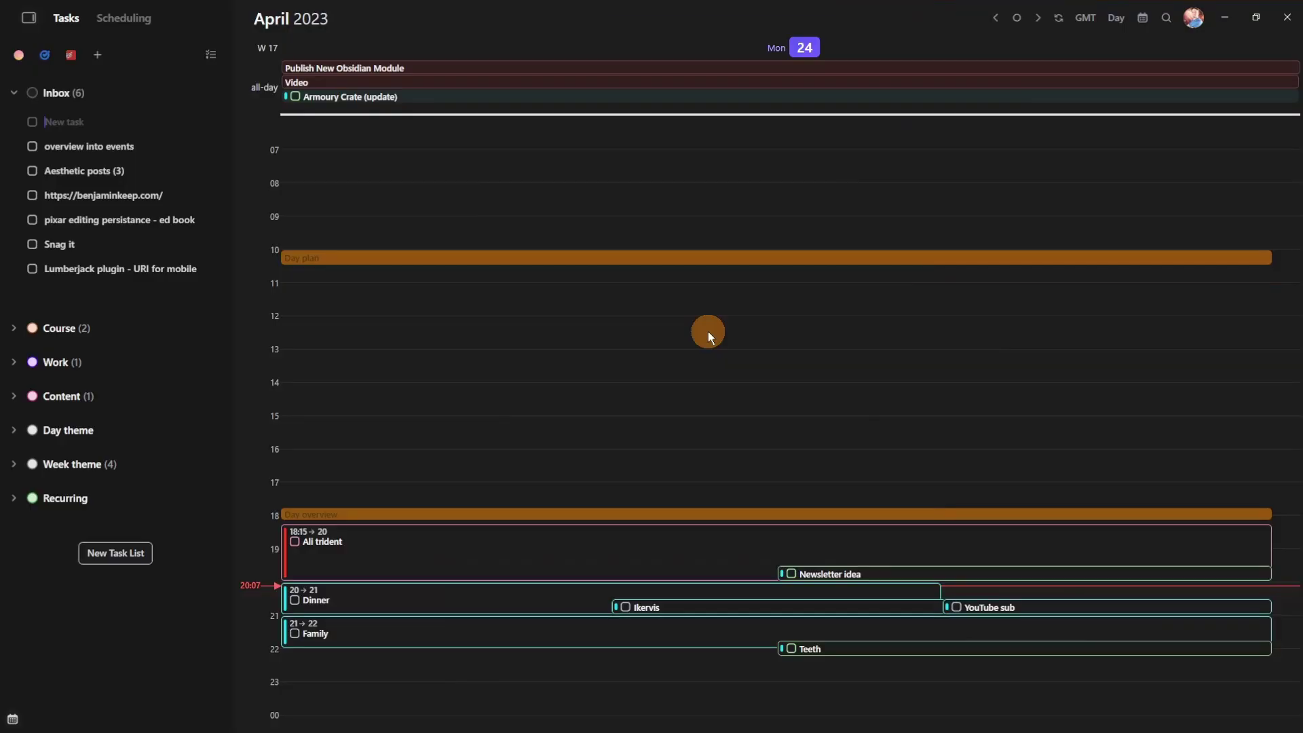